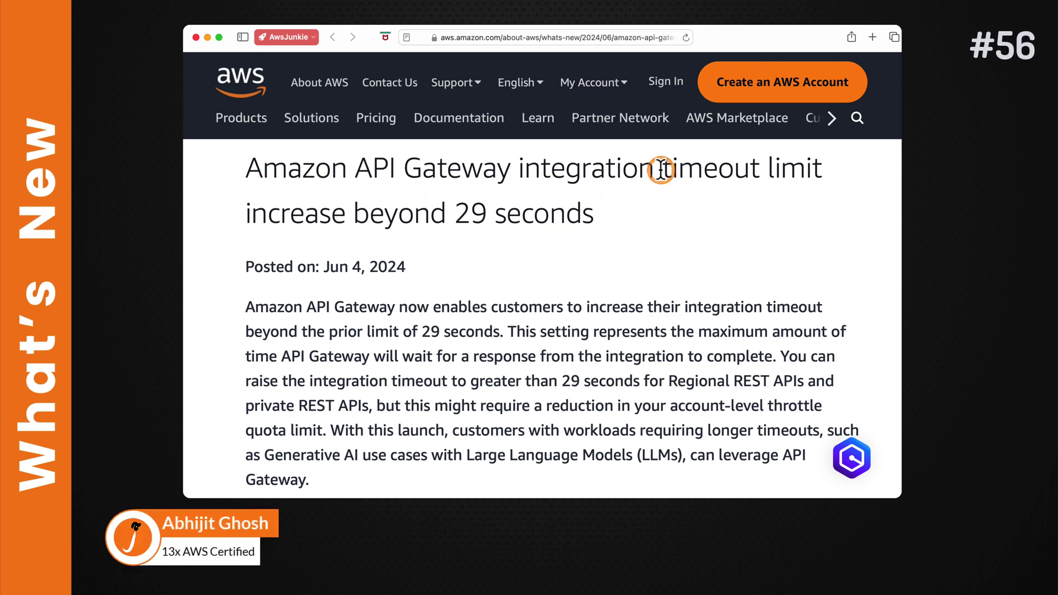
# Step: Show the integration request settings of the /hello GET method and check its timeout
pyautogui.moveTo(662, 170); pyautogui.dragTo(674, 192)
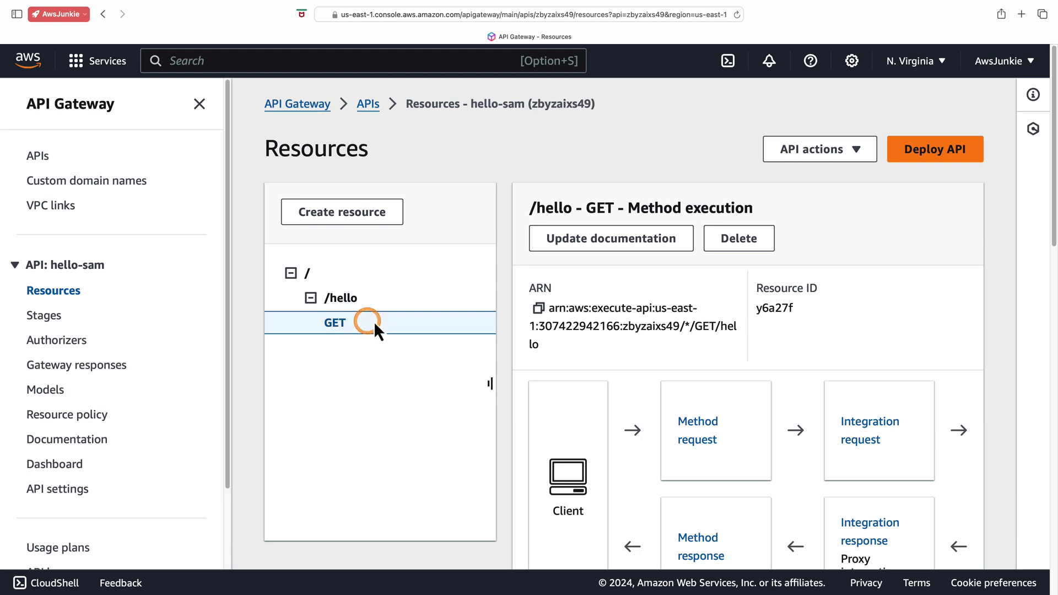
pyautogui.scroll(-5, 727, 333)
pyautogui.click(727, 333)
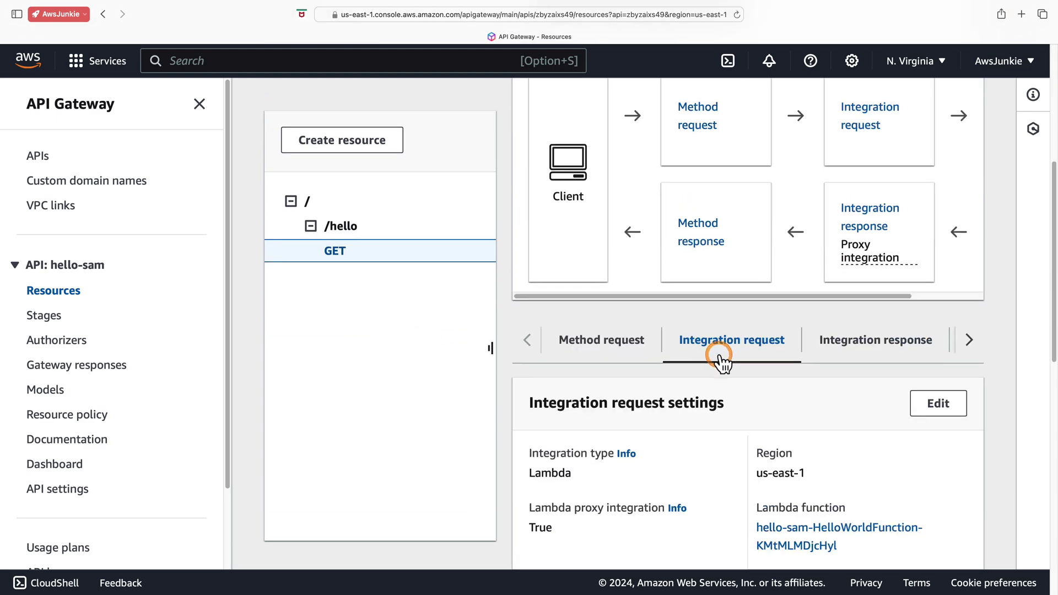
pyautogui.scroll(-3, 724, 338)
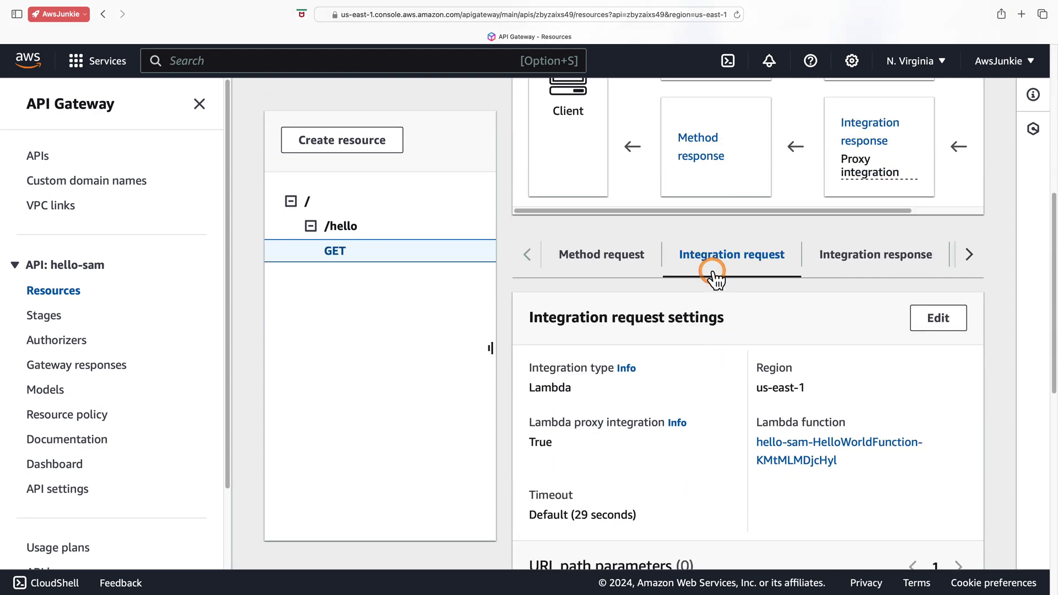
pyautogui.moveTo(525, 513); pyautogui.dragTo(663, 511)
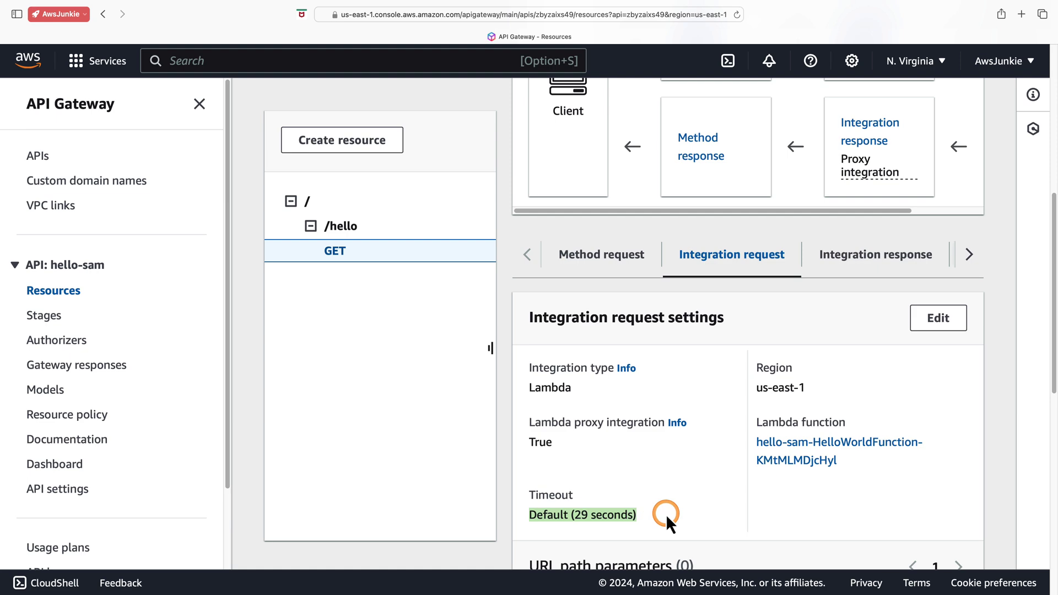
# Step: Try to save a custom timeout of 50000 milliseconds for the GET method's integration request, with the default timeout turned off
pyautogui.click(933, 323)
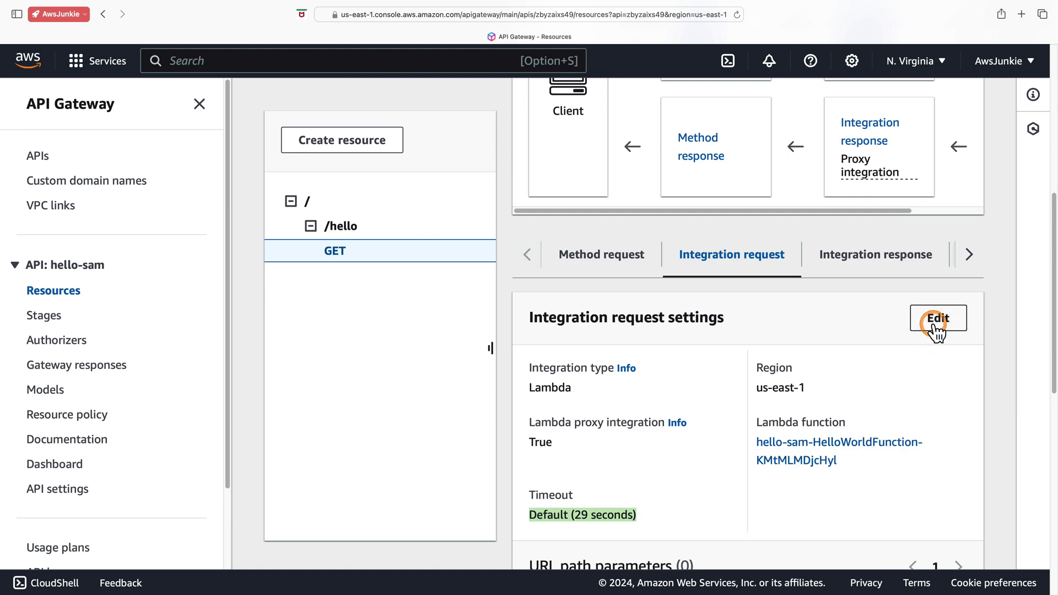
pyautogui.scroll(-10, 676, 359)
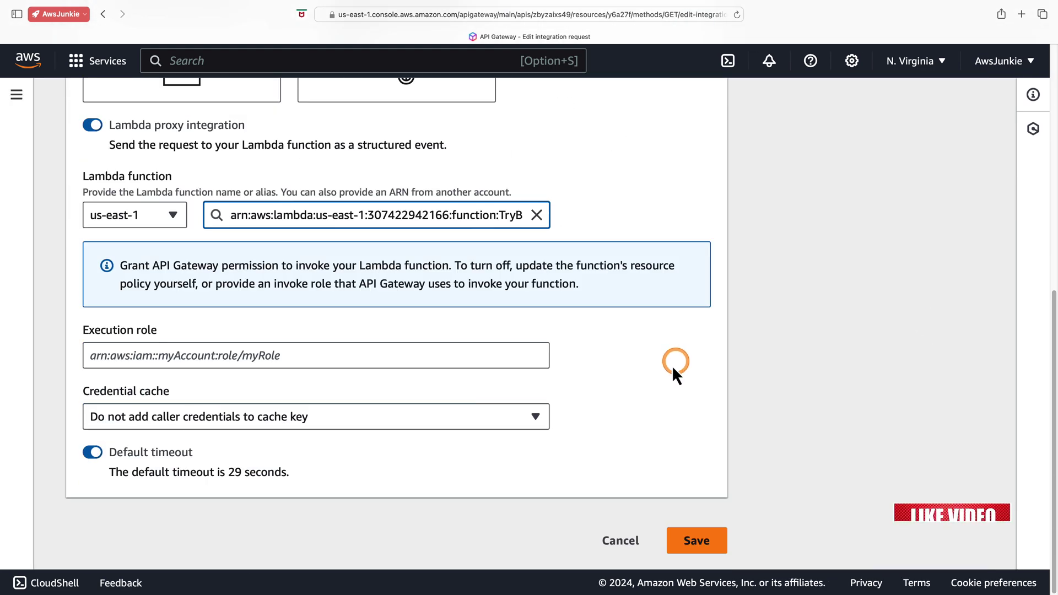
pyautogui.click(92, 453)
pyautogui.scroll(-2, 270, 440)
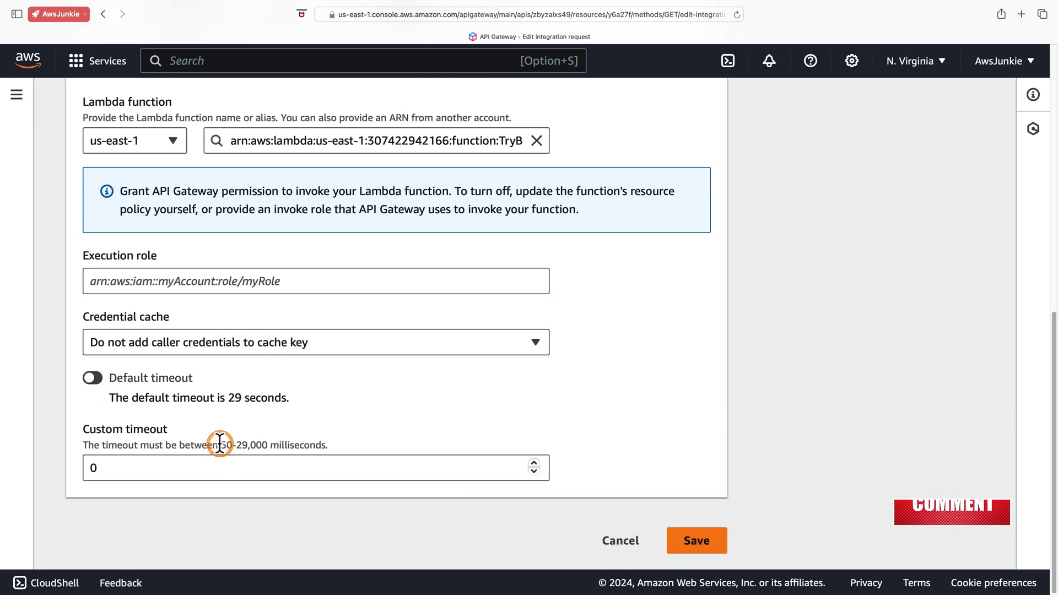
pyautogui.moveTo(220, 443); pyautogui.dragTo(338, 442)
pyautogui.click(124, 469)
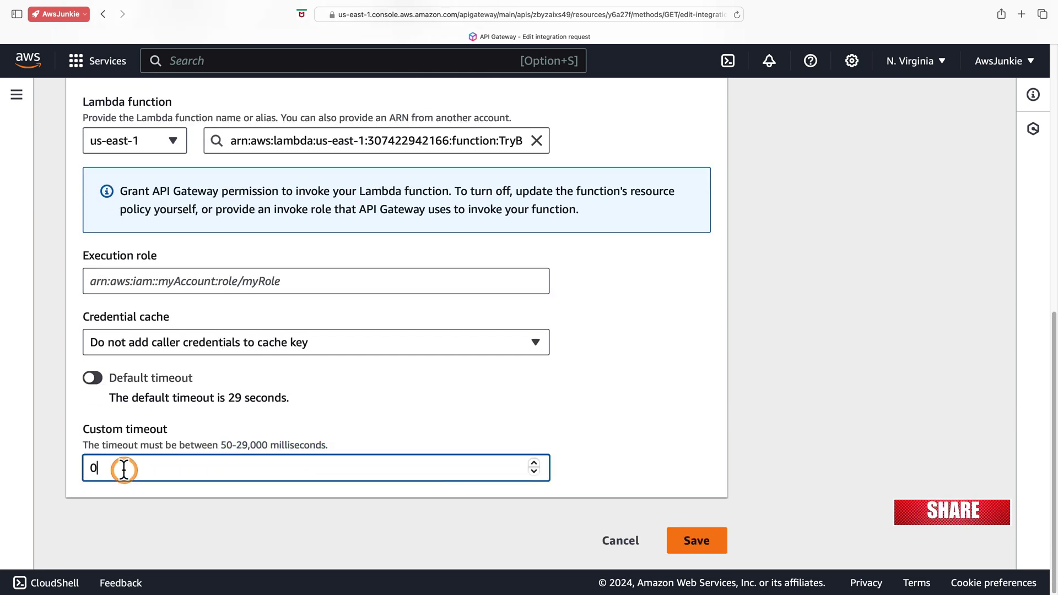
pyautogui.doubleClick(123, 469)
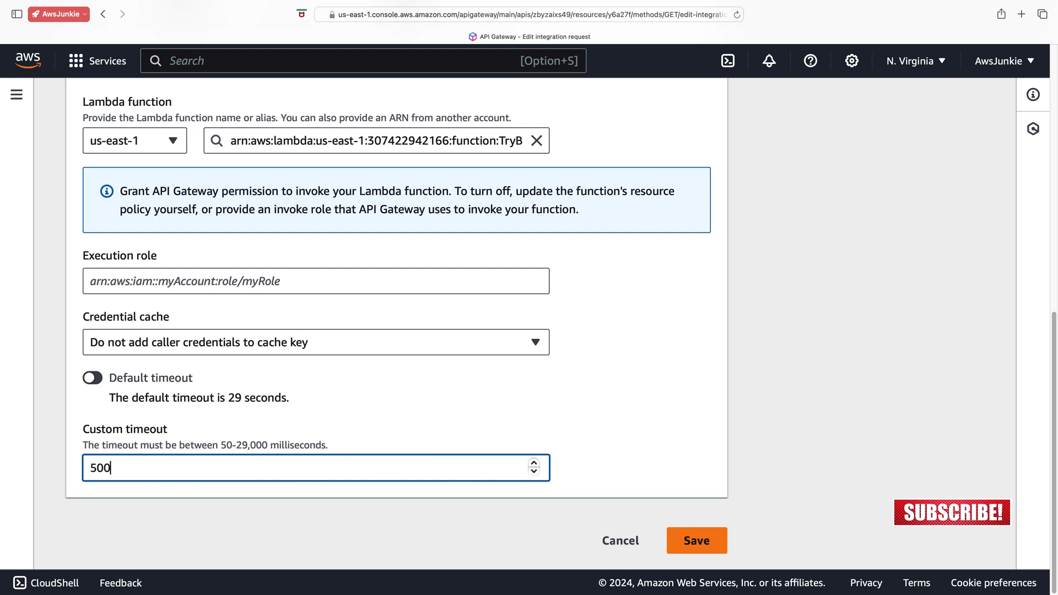
pyautogui.write('50000')
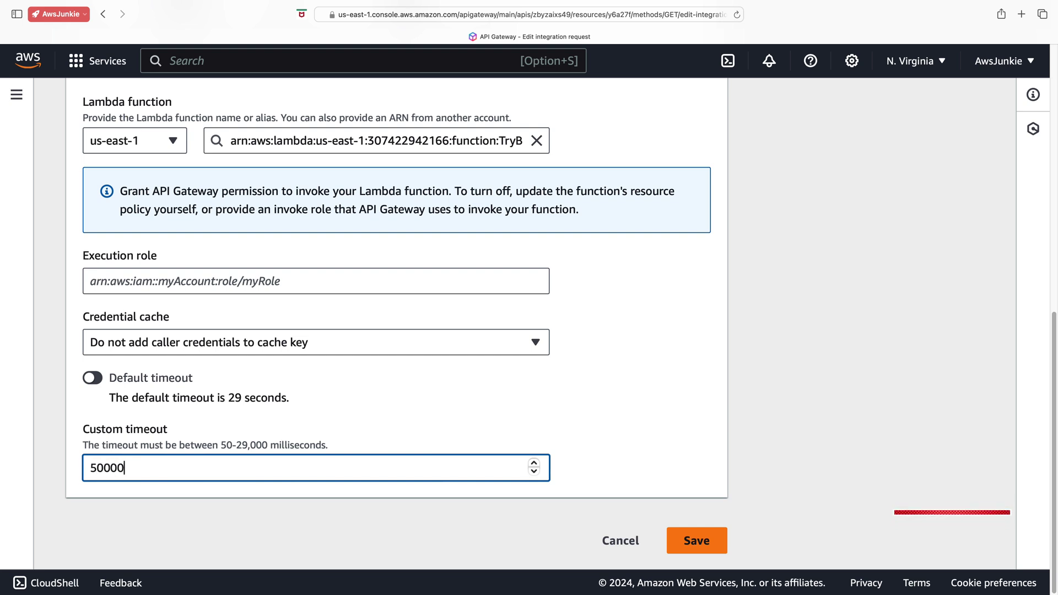
pyautogui.click(686, 541)
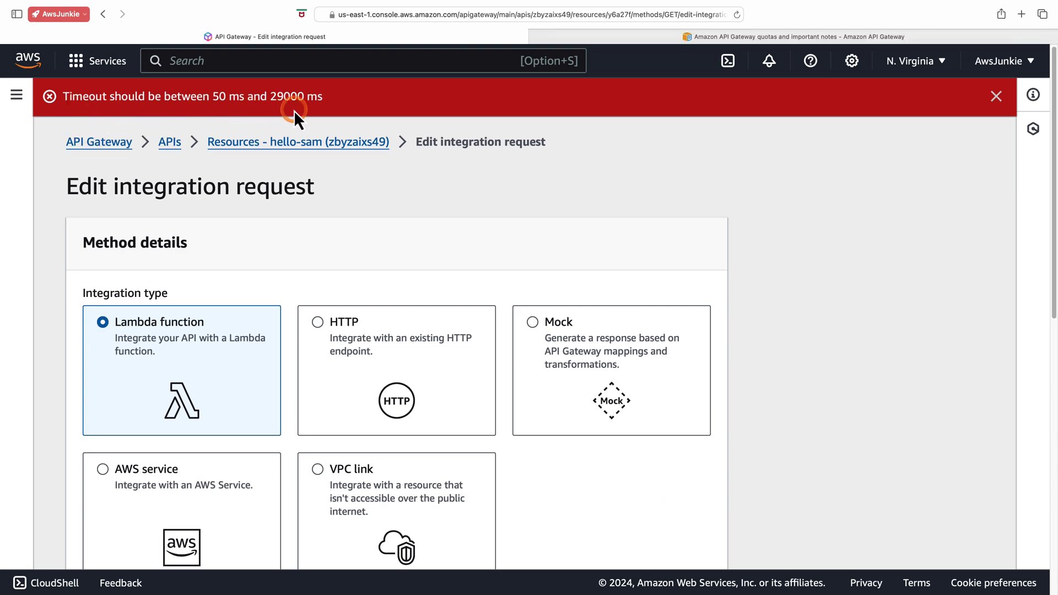
pyautogui.scroll(-10, 445, 254)
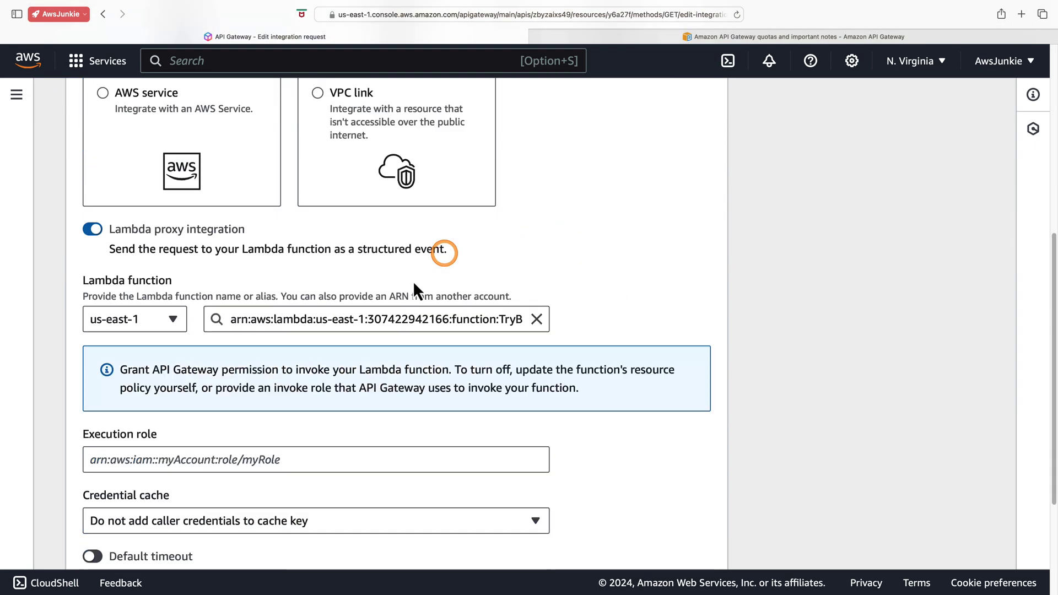
pyautogui.click(154, 522)
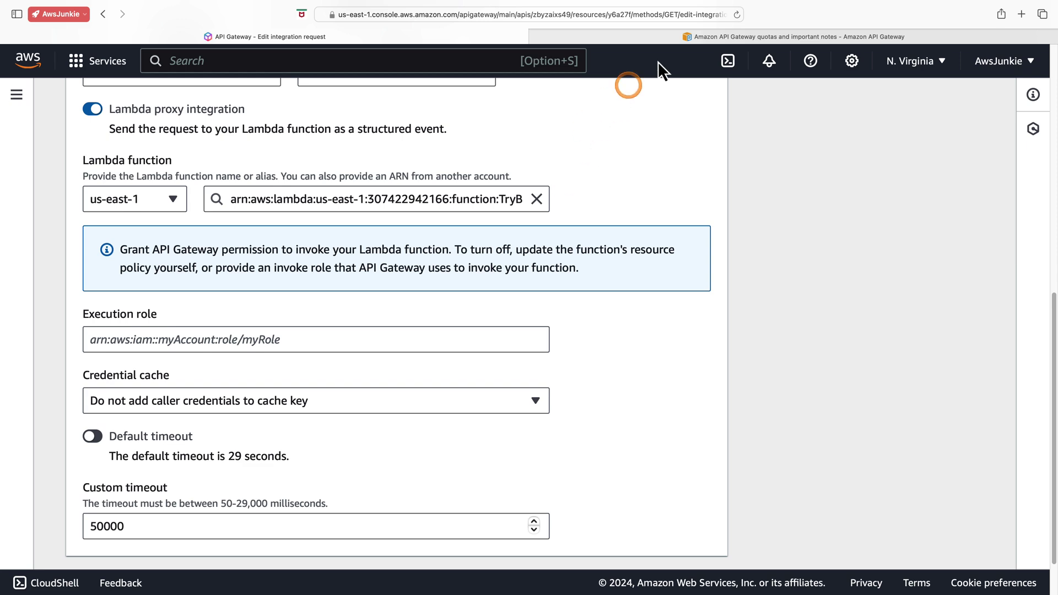
# Step: Check the integration timeout entry in the REST API quotas table of the API Gateway documentation, including the covered integration types
pyautogui.click(689, 36)
pyautogui.scroll(-1, 514, 339)
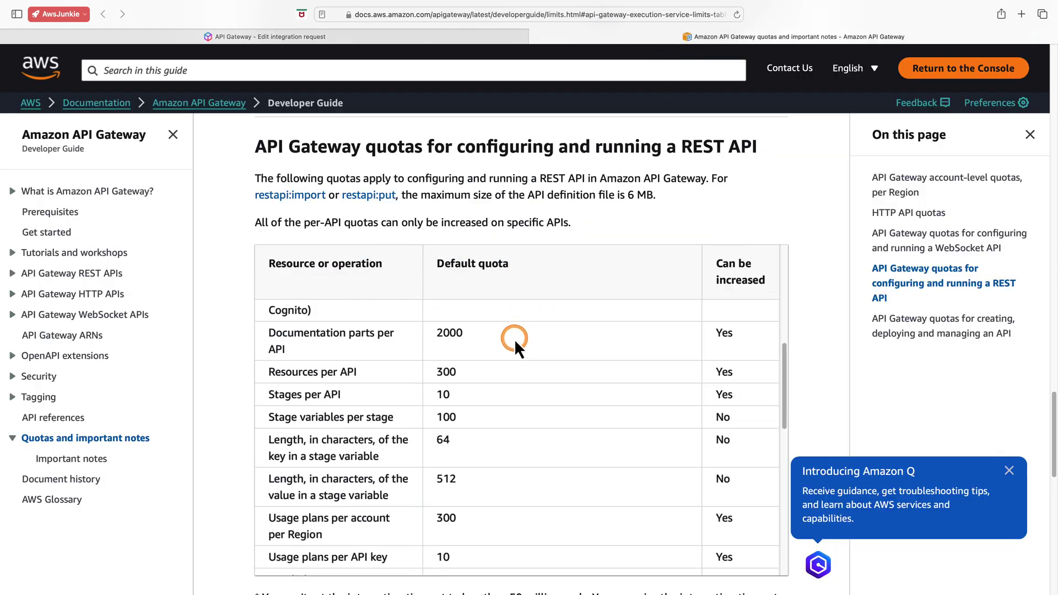
pyautogui.scroll(-8, 514, 339)
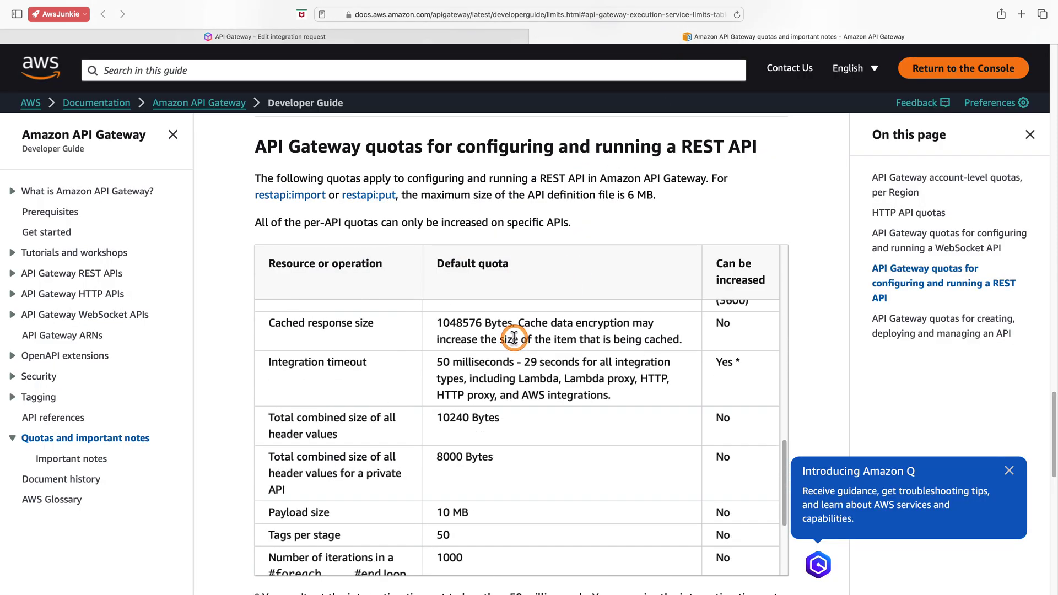
pyautogui.moveTo(268, 366); pyautogui.dragTo(367, 362)
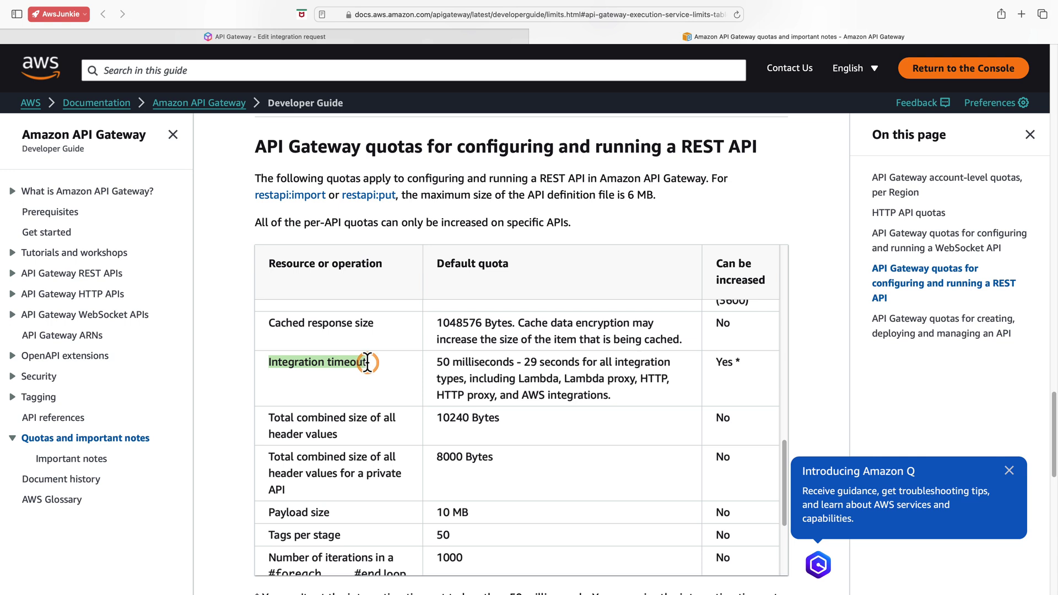
pyautogui.moveTo(434, 367); pyautogui.dragTo(655, 362)
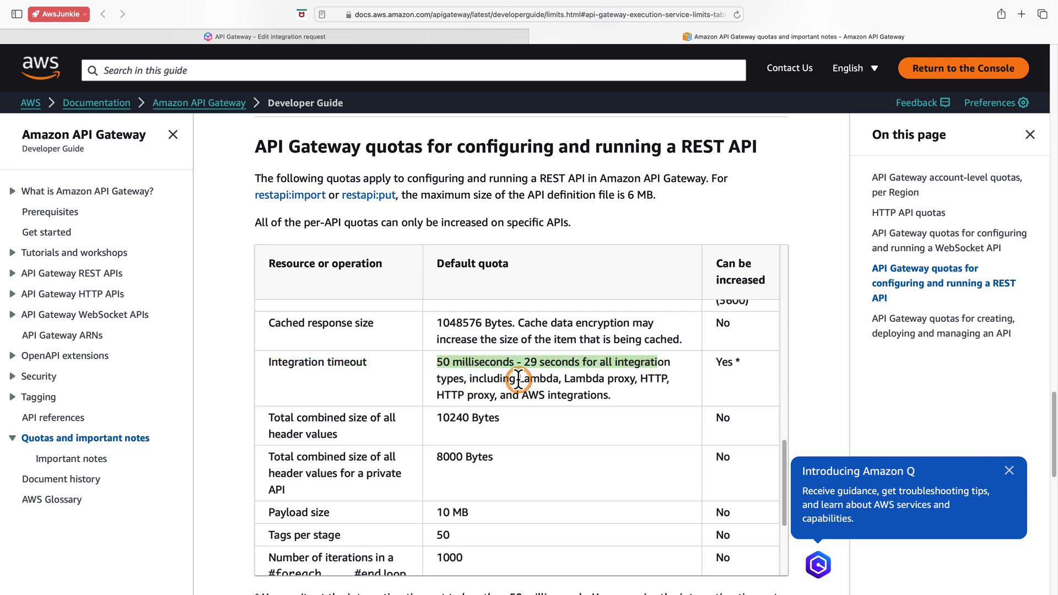
pyautogui.moveTo(517, 378); pyautogui.dragTo(557, 342)
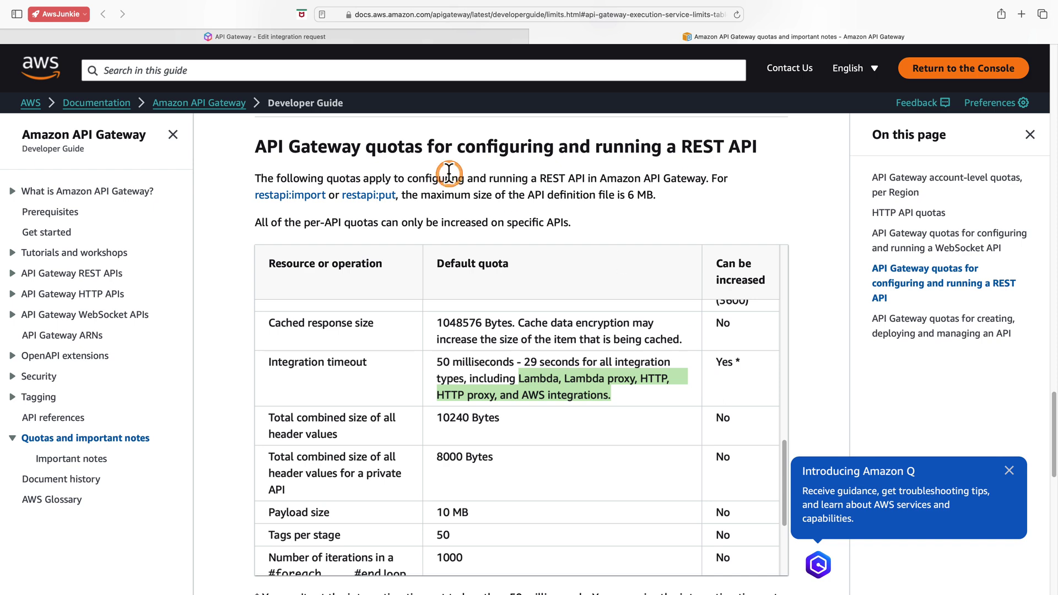
# Step: Return to the AWS console, search for "service quo" and open Service Quotas
pyautogui.click(233, 36)
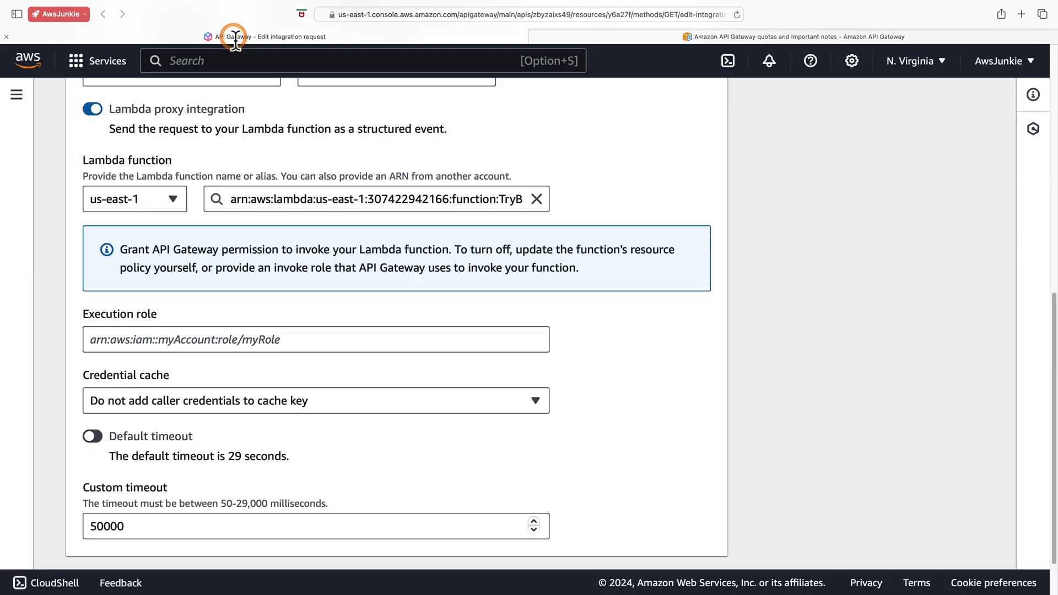
pyautogui.click(199, 64)
pyautogui.write('service quo')
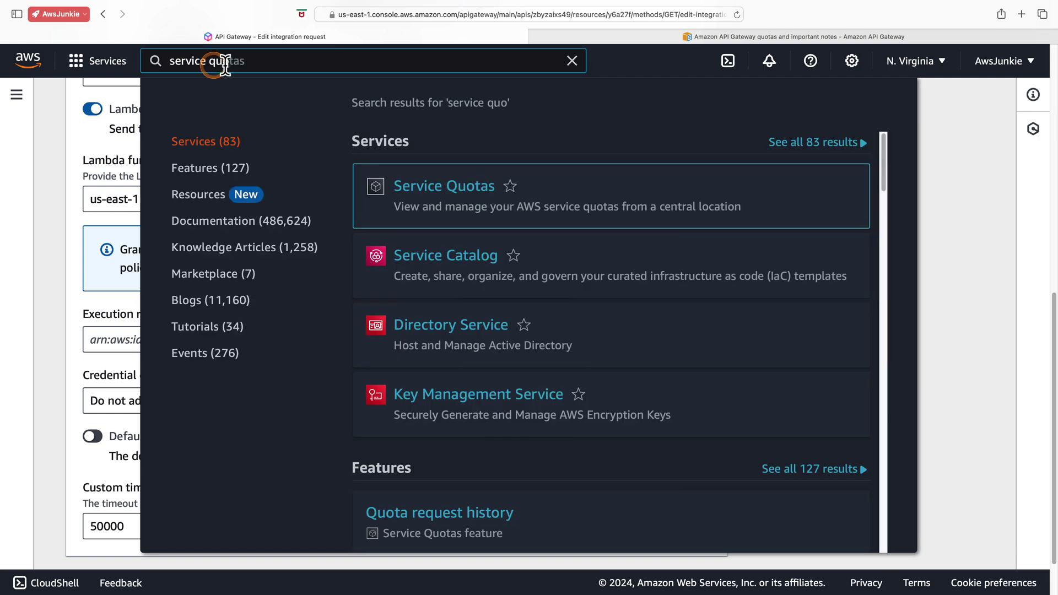
pyautogui.click(444, 188)
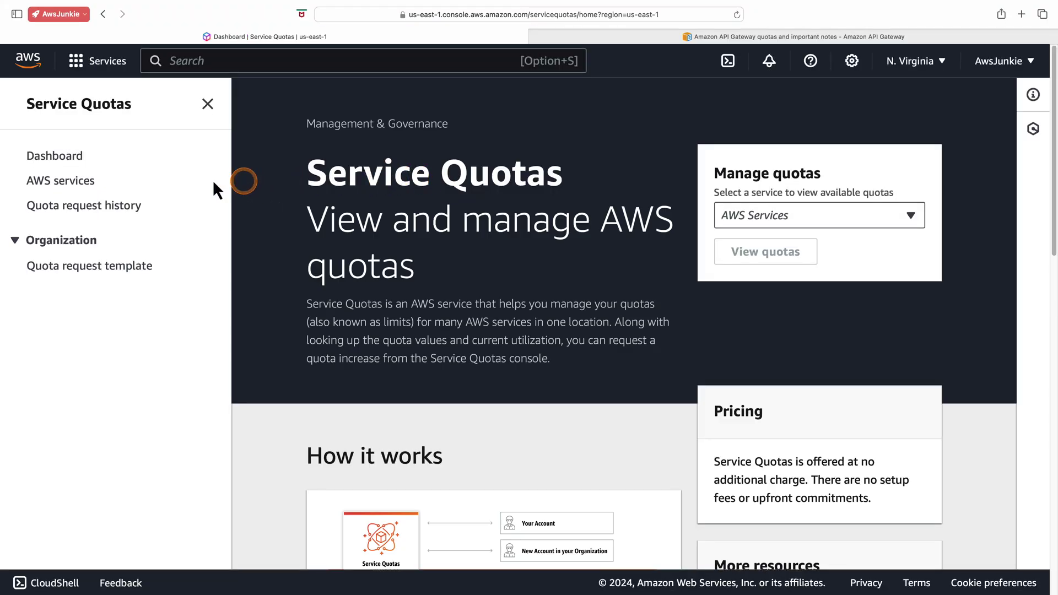
# Step: Filter the AWS services list by "api" and open the quotas for Amazon API Gateway
pyautogui.click(58, 182)
pyautogui.click(401, 188)
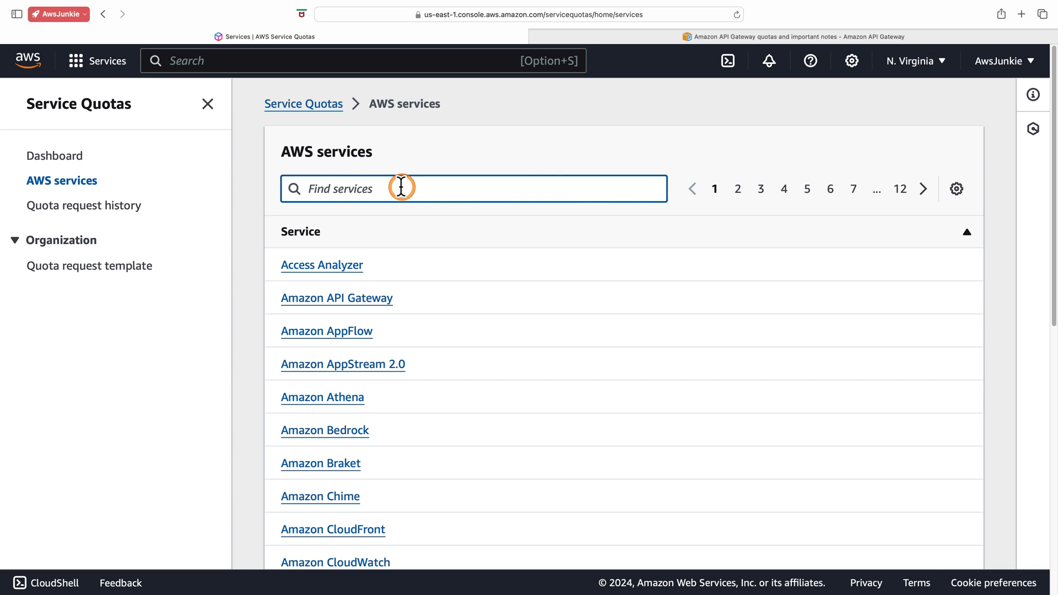
pyautogui.write('api')
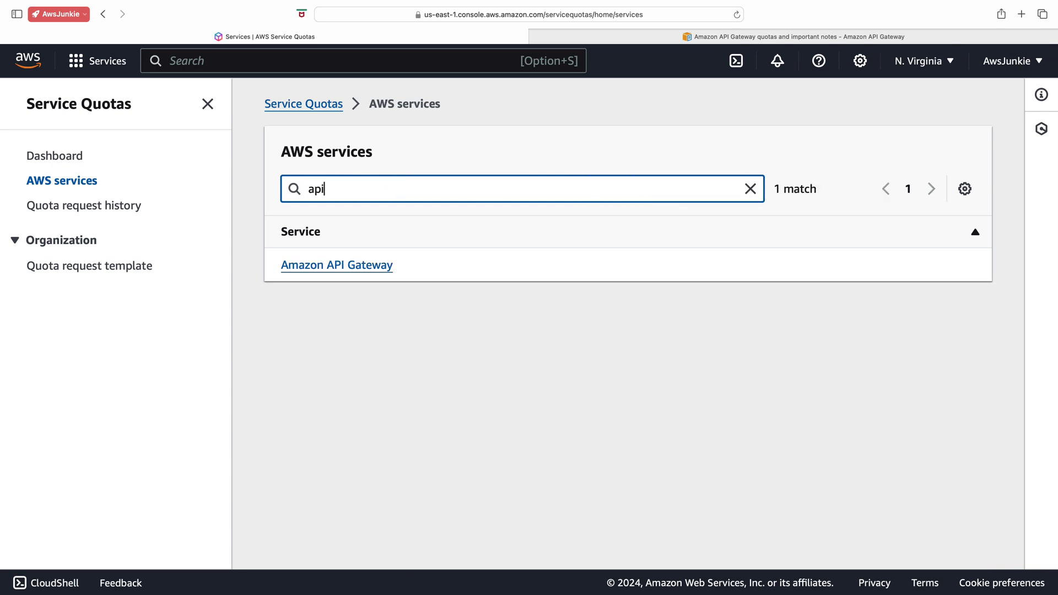
pyautogui.click(396, 253)
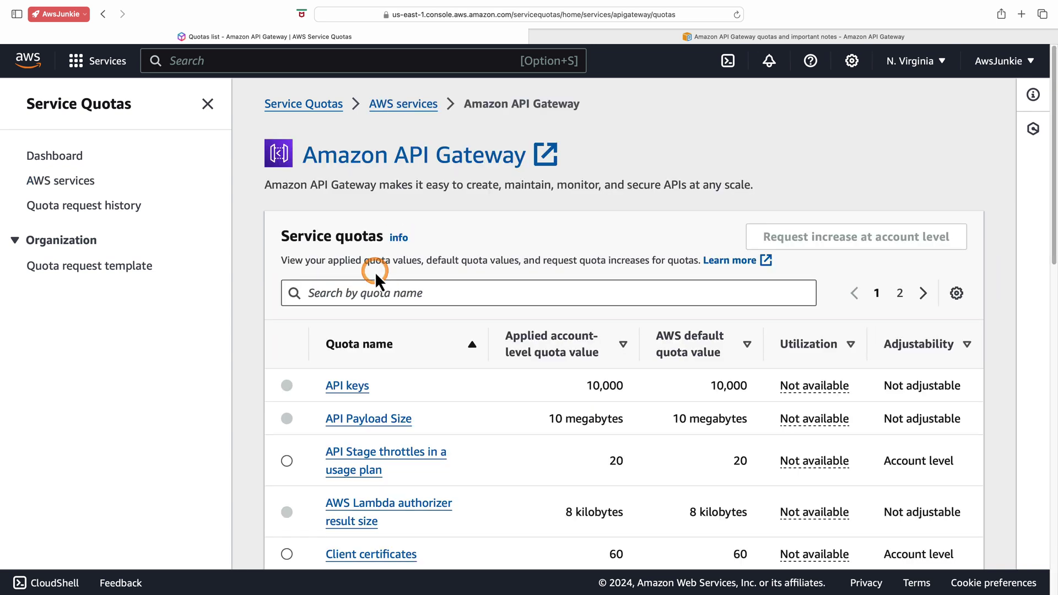
# Step: Filter the quotas by "inte" and open the details of Maximum integration timeout in milliseconds
pyautogui.click(367, 293)
pyautogui.write('inte')
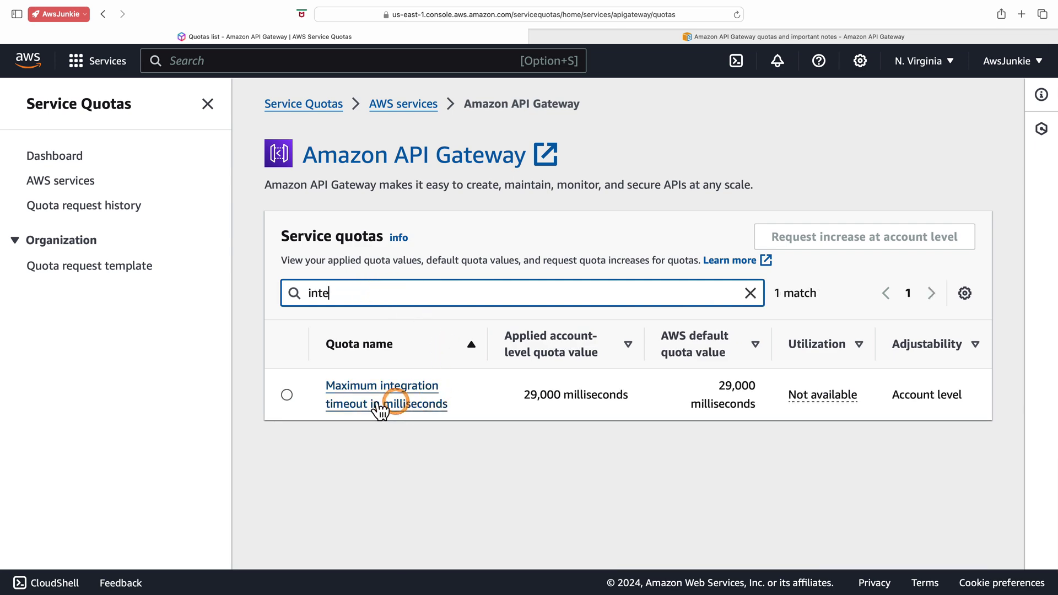
pyautogui.click(411, 398)
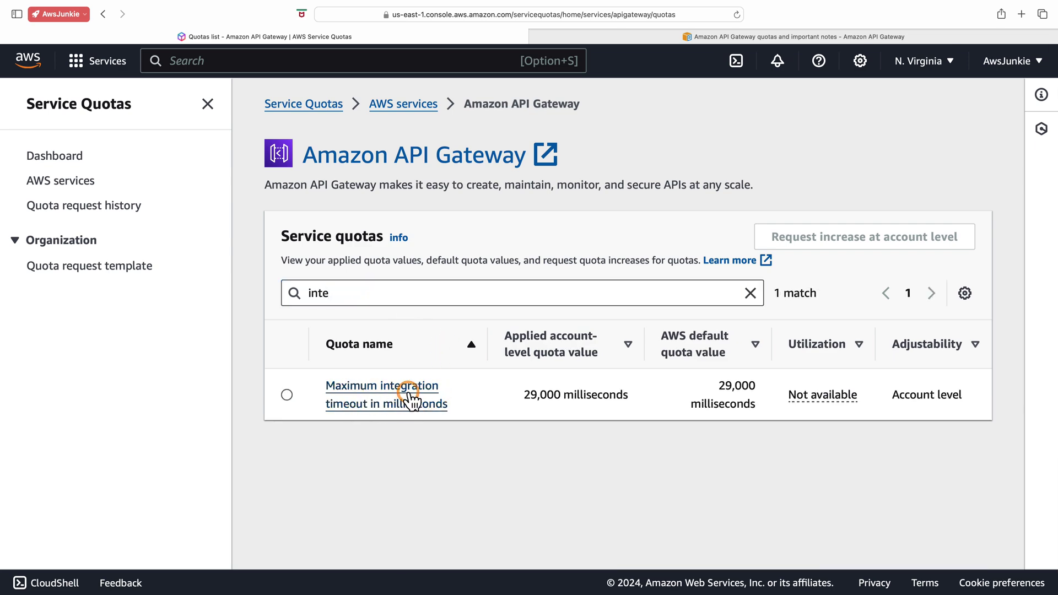
# Step: Review the quota's applied account-level value, AWS default value and adjustability
pyautogui.scroll(-3, 564, 399)
pyautogui.scroll(-1, 564, 401)
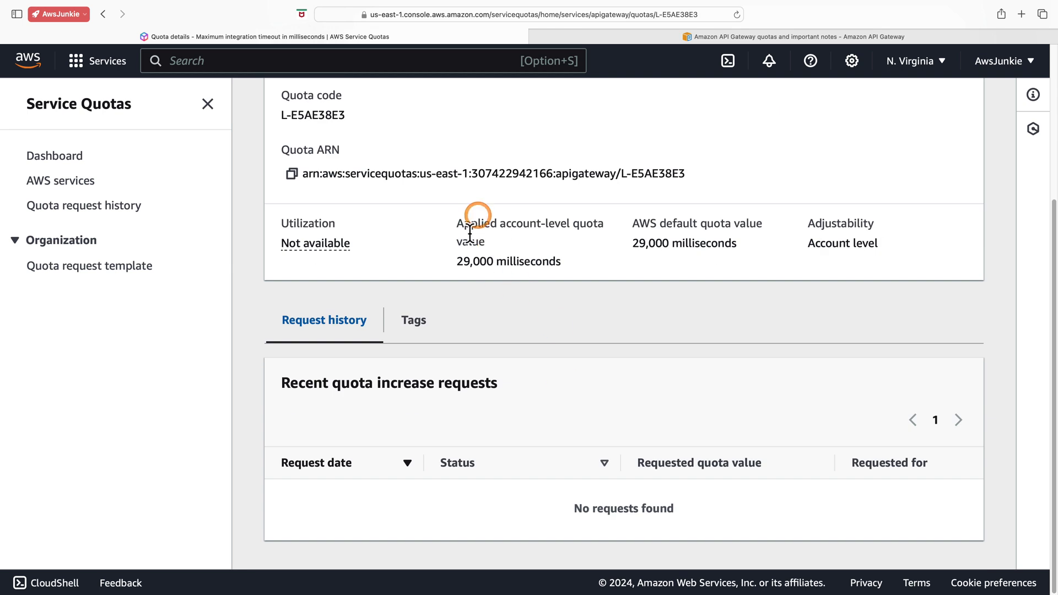
pyautogui.moveTo(457, 263); pyautogui.dragTo(478, 263)
pyautogui.moveTo(461, 223); pyautogui.dragTo(489, 241)
pyautogui.moveTo(638, 222); pyautogui.dragTo(732, 220)
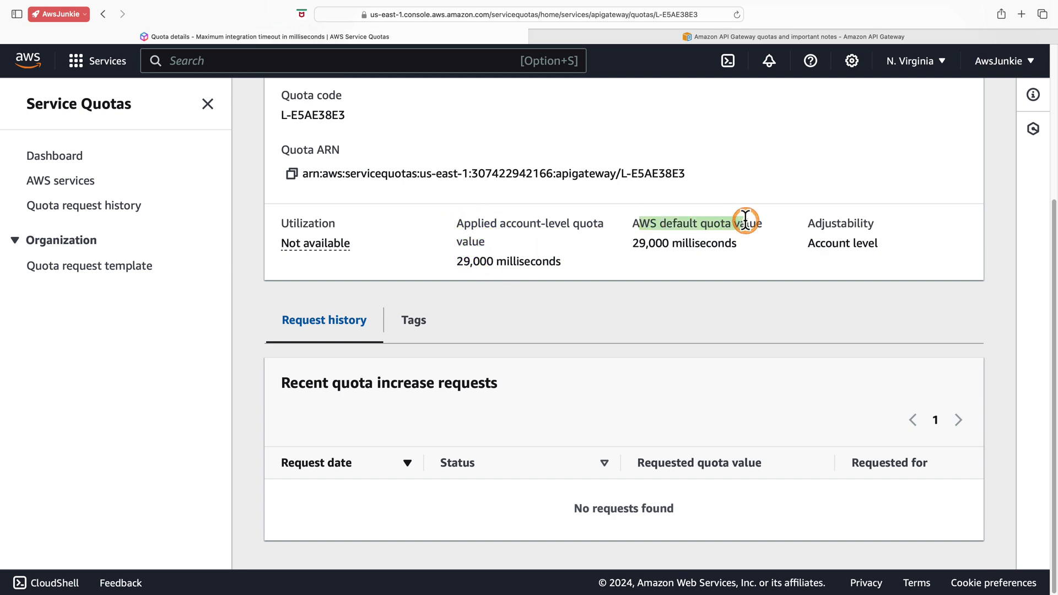
pyautogui.click(810, 245)
pyautogui.moveTo(810, 245); pyautogui.dragTo(878, 245)
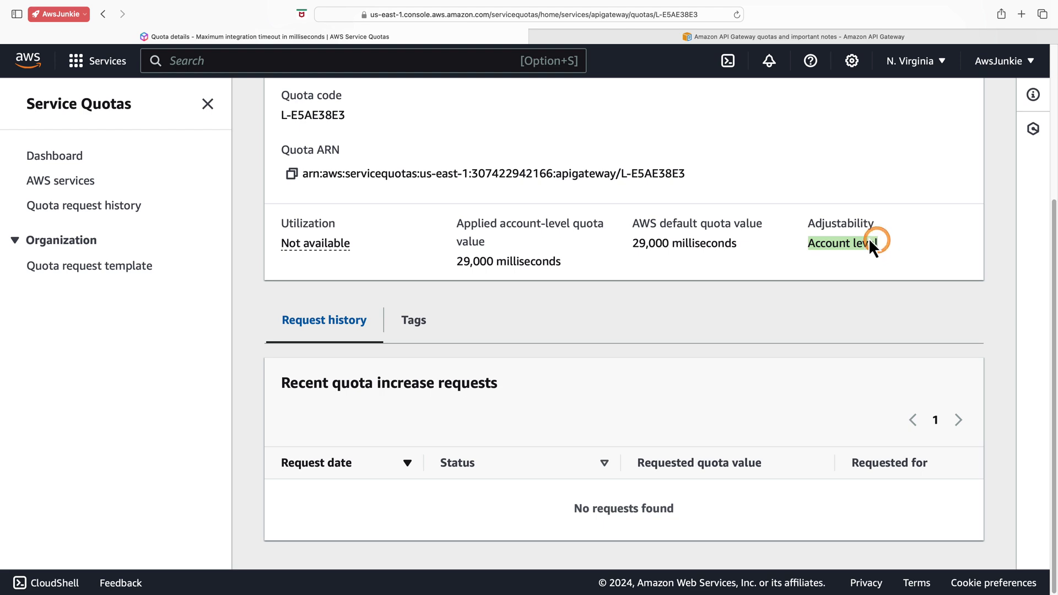
pyautogui.moveTo(809, 223); pyautogui.dragTo(874, 223)
# Step: Open the account-level increase request for the maximum integration timeout and read its approval and timeline notes
pyautogui.scroll(3, 649, 289)
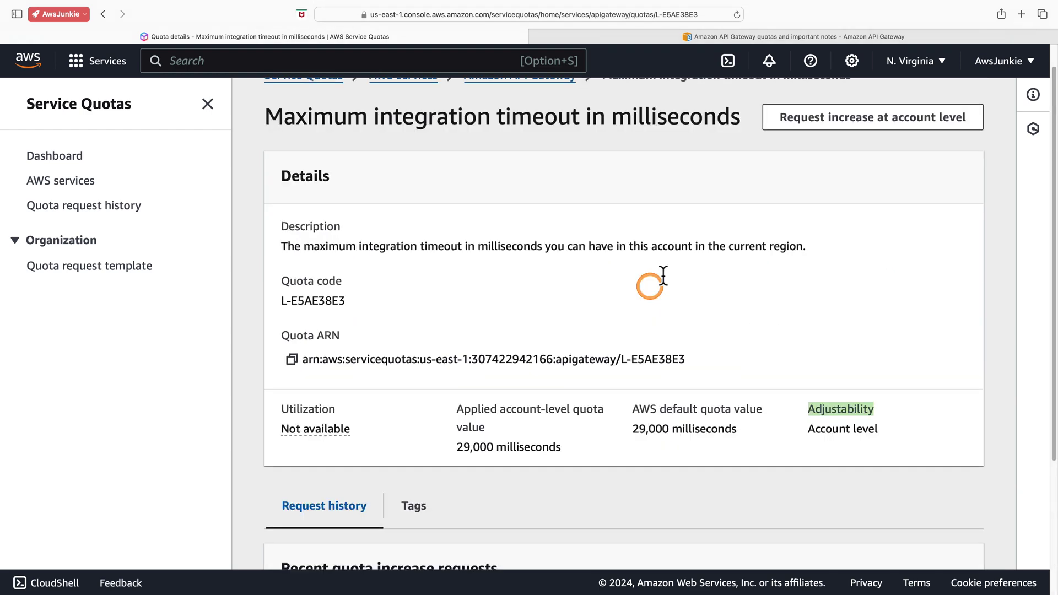
pyautogui.click(816, 124)
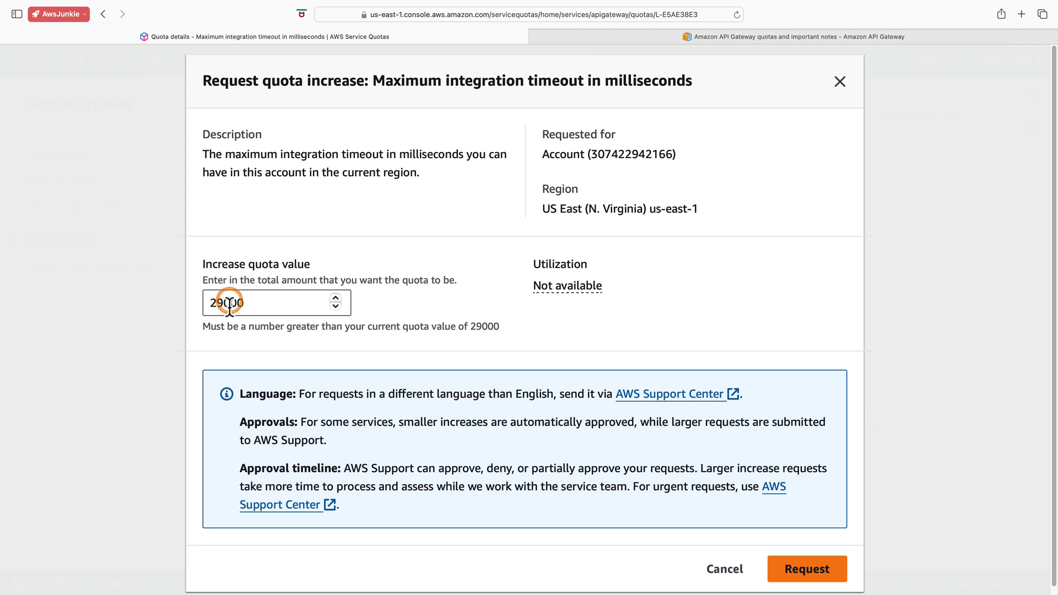
pyautogui.doubleClick(255, 422)
pyautogui.click(422, 421)
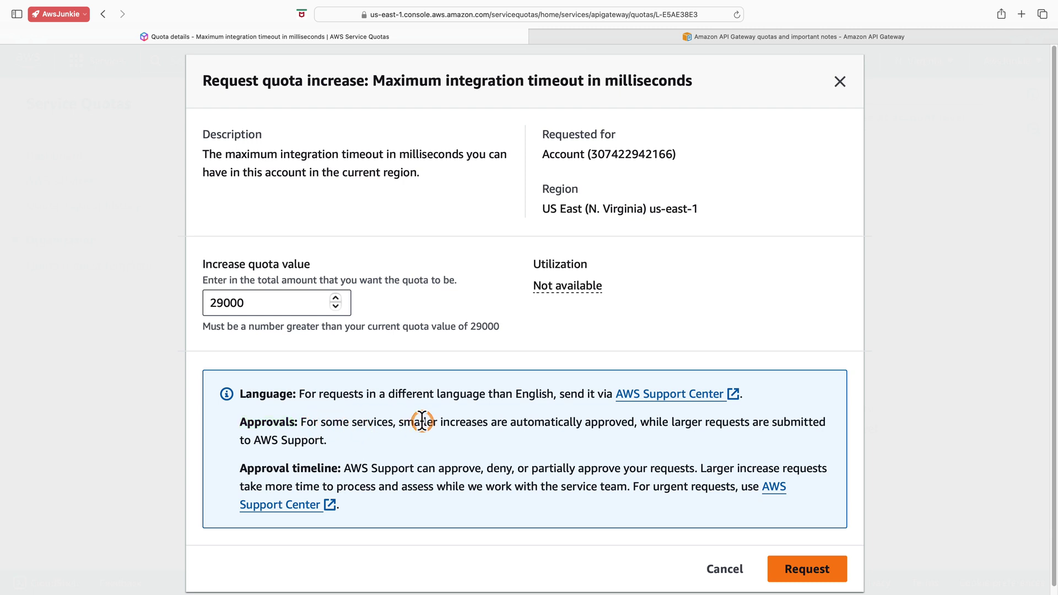
pyautogui.moveTo(398, 422); pyautogui.dragTo(630, 425)
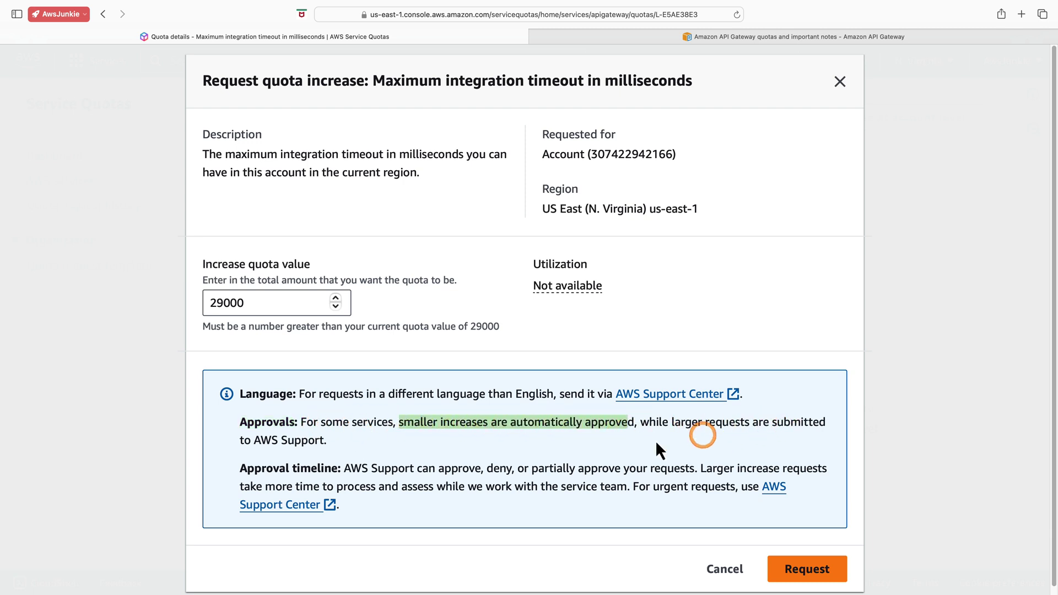
pyautogui.click(245, 473)
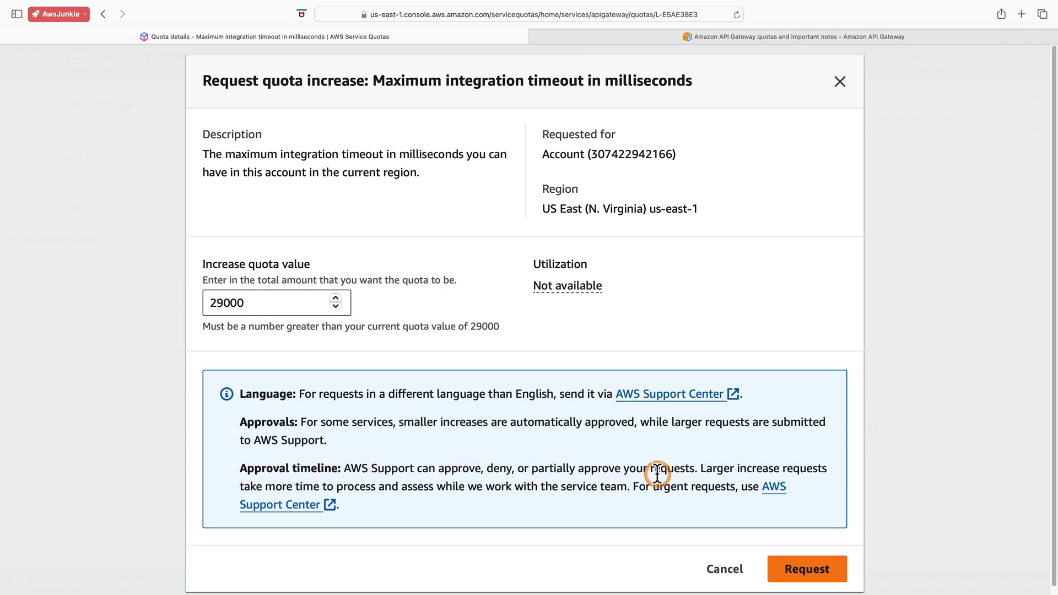
pyautogui.moveTo(701, 468); pyautogui.dragTo(813, 468)
pyautogui.moveTo(239, 487); pyautogui.dragTo(606, 487)
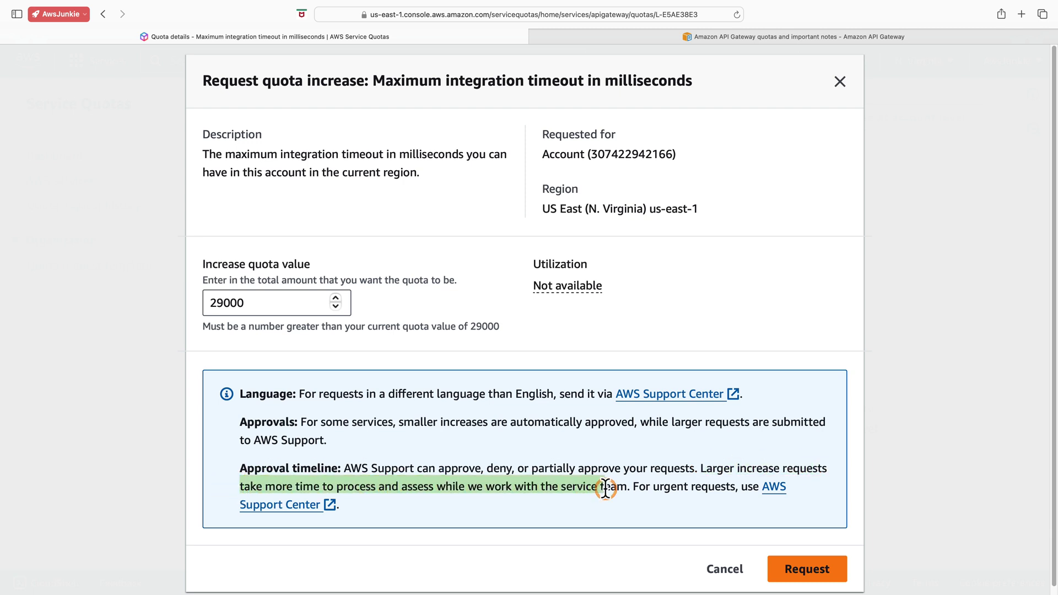
# Step: Set the increased quota value for the maximum integration timeout to 31000 and submit the request
pyautogui.click(227, 306)
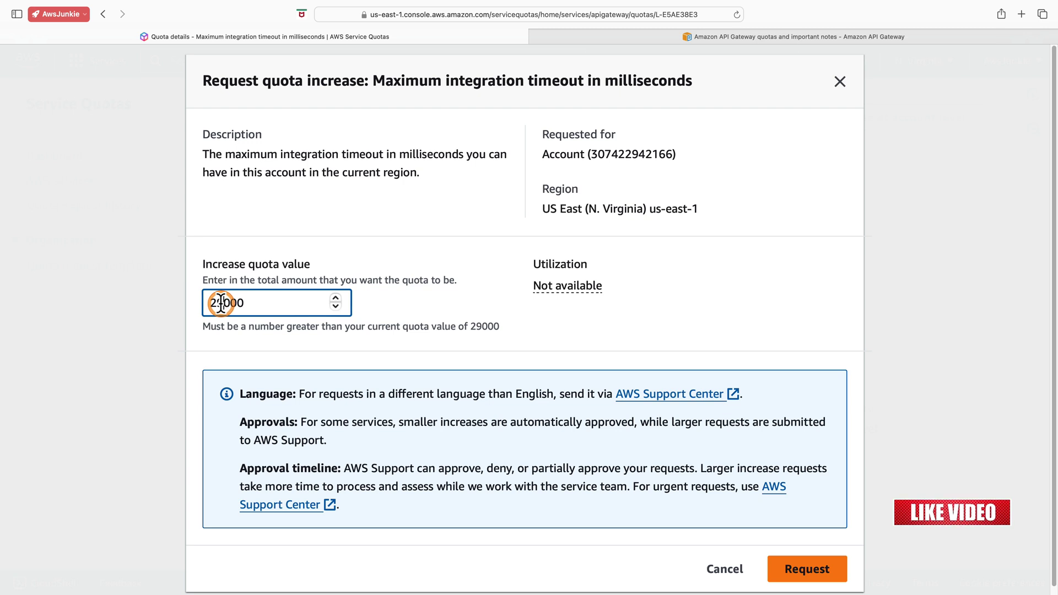
pyautogui.moveTo(221, 303); pyautogui.dragTo(208, 301)
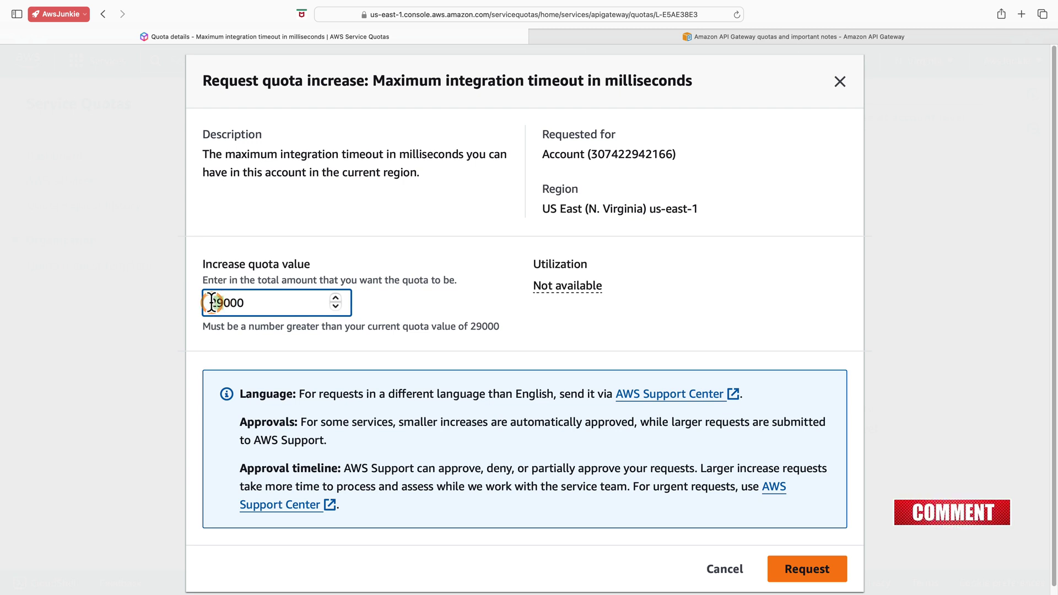
pyautogui.write('31')
pyautogui.scroll(-1, 831, 528)
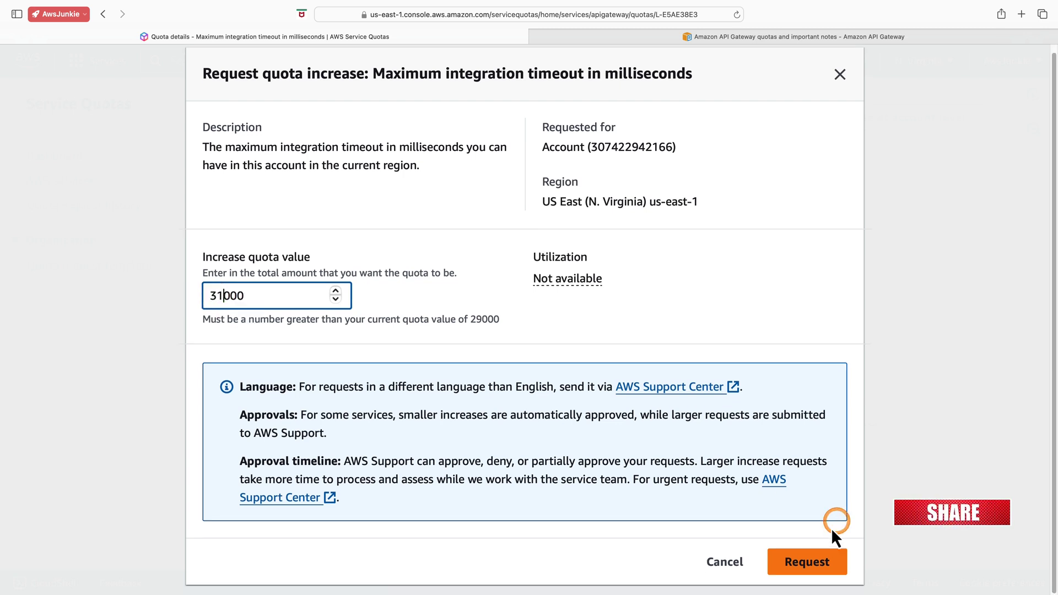
pyautogui.click(808, 568)
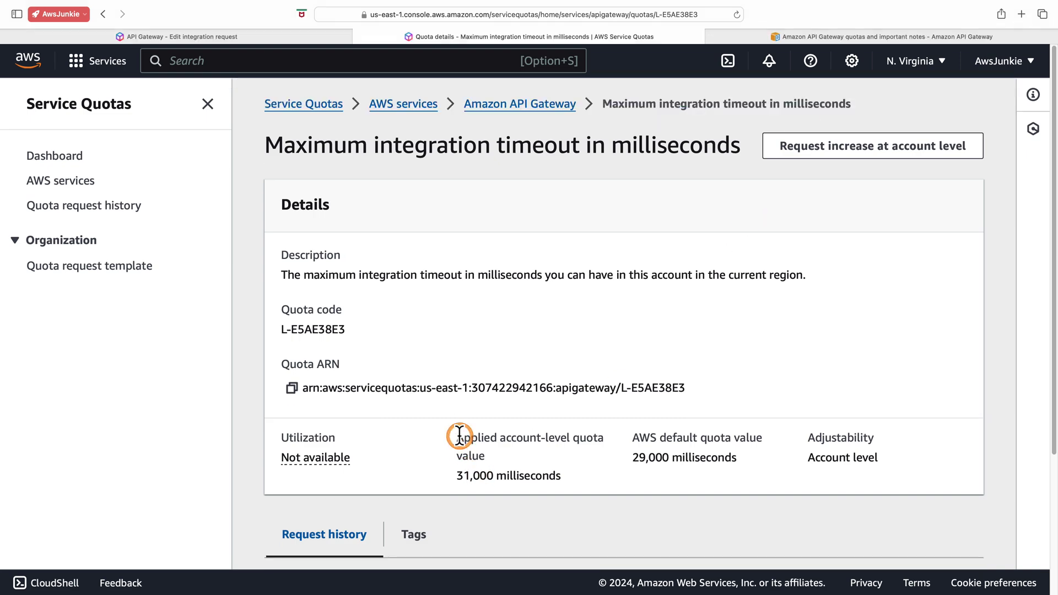
# Step: Check the quota's applied account-level value and review the details of the increase request in the request history
pyautogui.moveTo(460, 435); pyautogui.dragTo(461, 488)
pyautogui.doubleClick(459, 477)
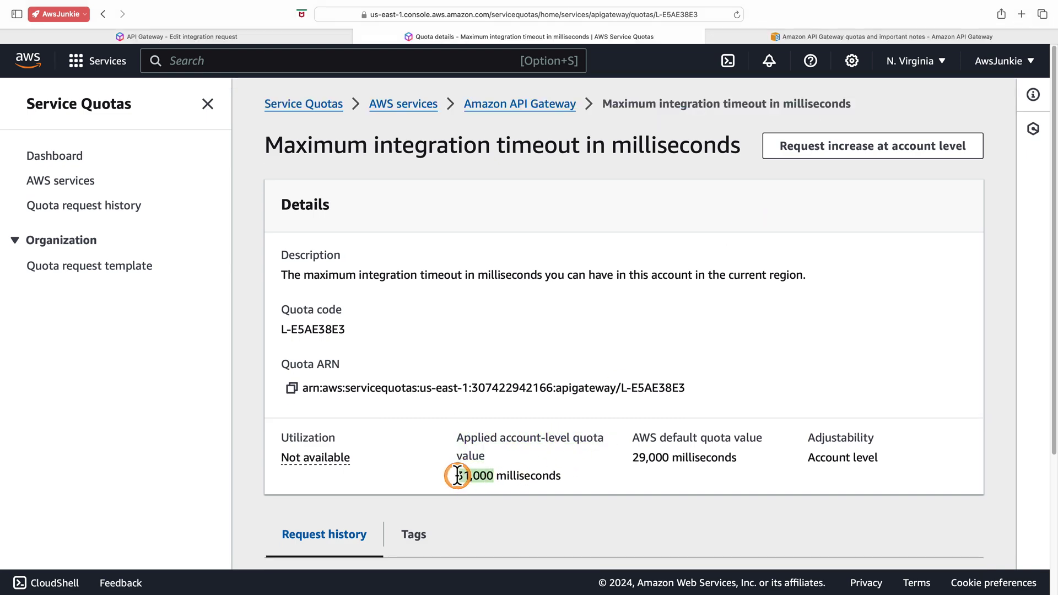
pyautogui.scroll(-3, 573, 443)
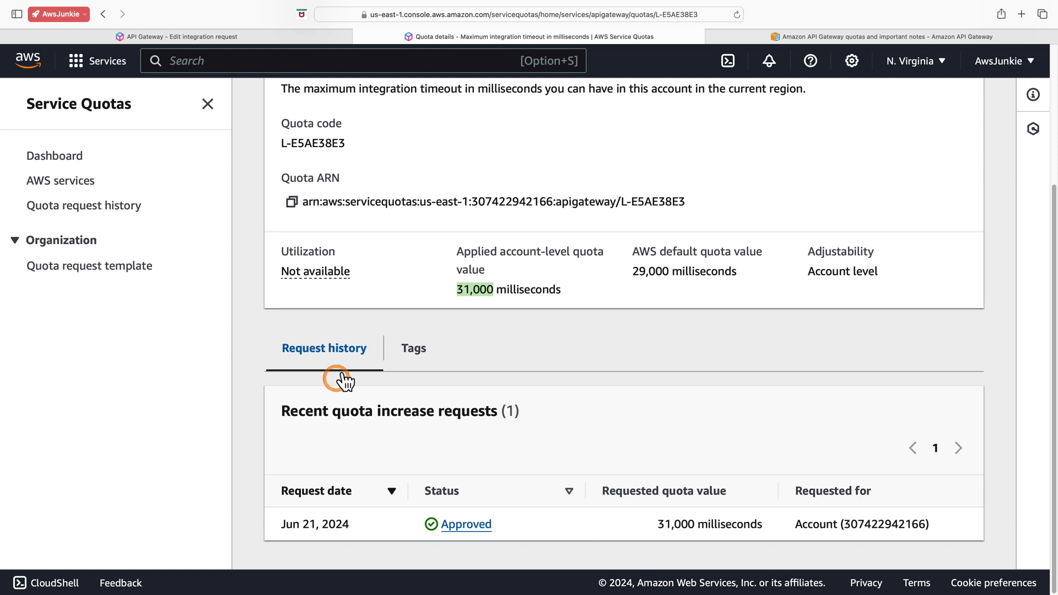
pyautogui.click(467, 524)
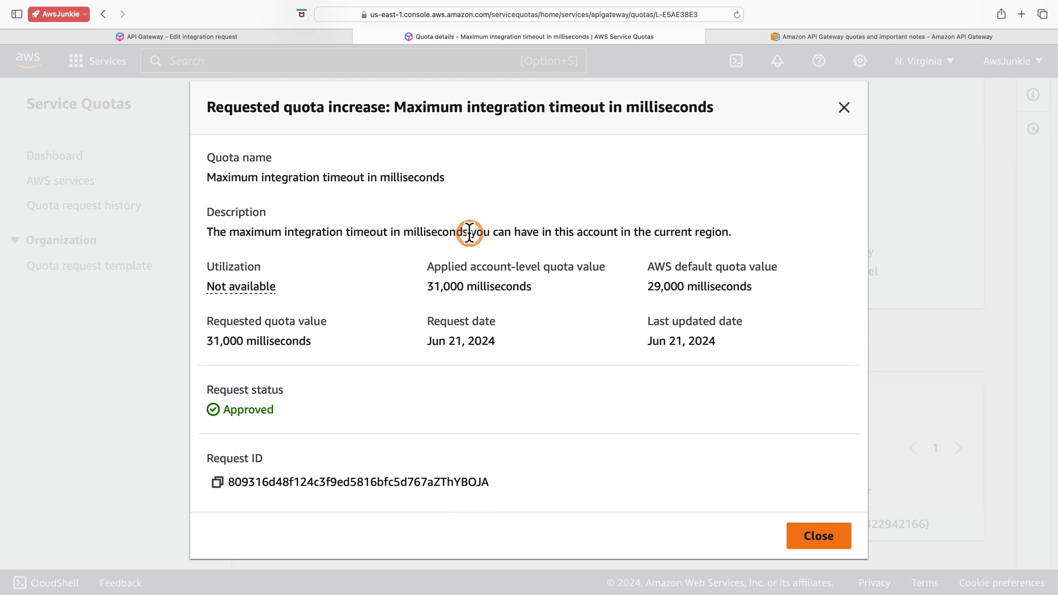
pyautogui.moveTo(469, 232); pyautogui.dragTo(745, 230)
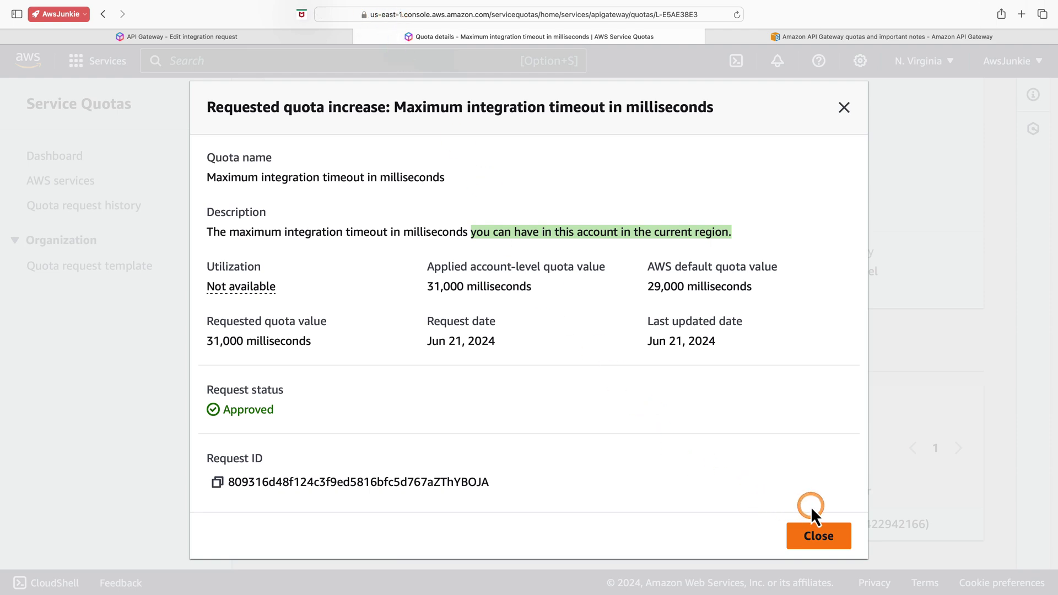
pyautogui.click(815, 537)
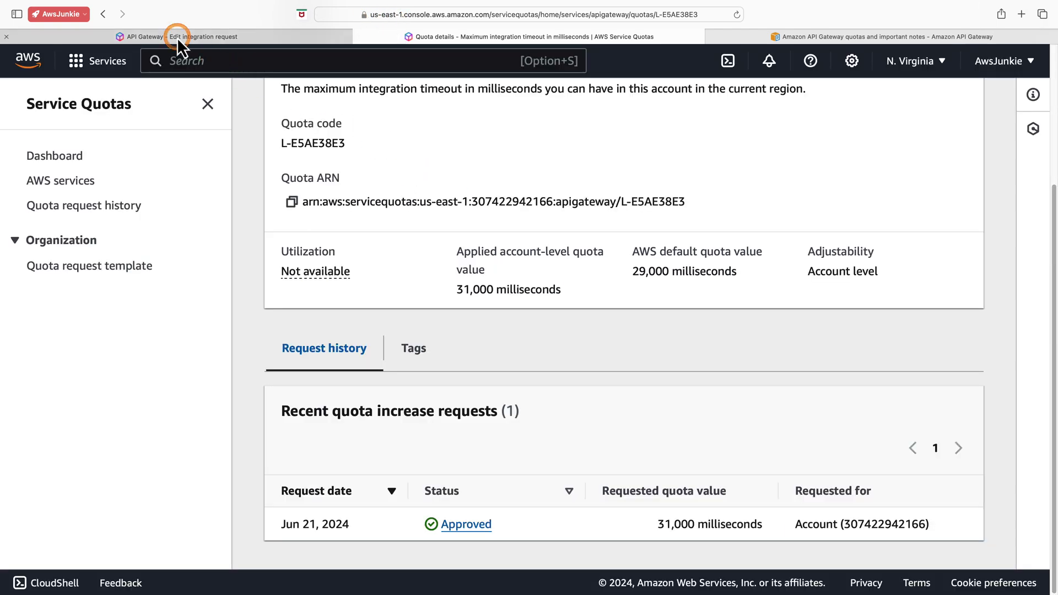
# Step: Switch to API Gateway and edit the /hello GET integration request to use the TryBedrock Lambda function
pyautogui.click(179, 37)
pyautogui.scroll(-6, 863, 332)
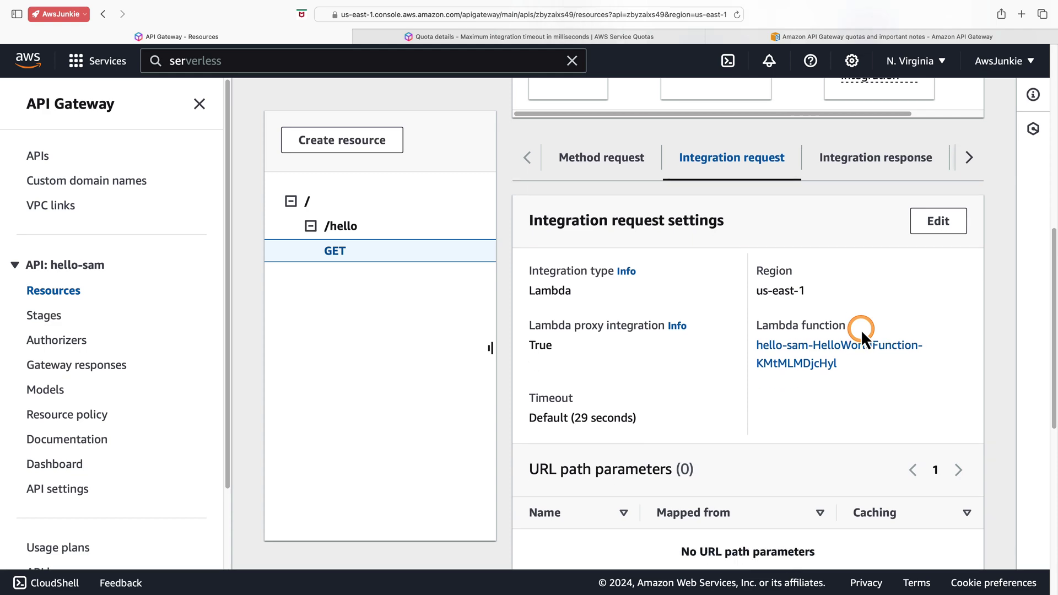
pyautogui.click(937, 242)
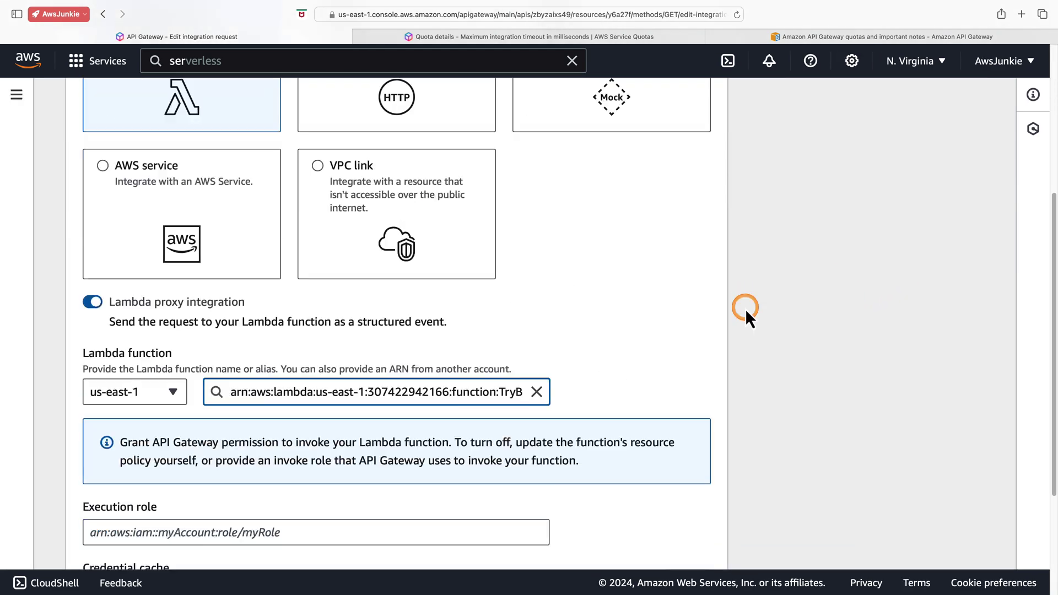
pyautogui.scroll(-5, 745, 308)
# Step: Turn off the default timeout, set the custom timeout to 31000 milliseconds and save the integration request
pyautogui.click(125, 458)
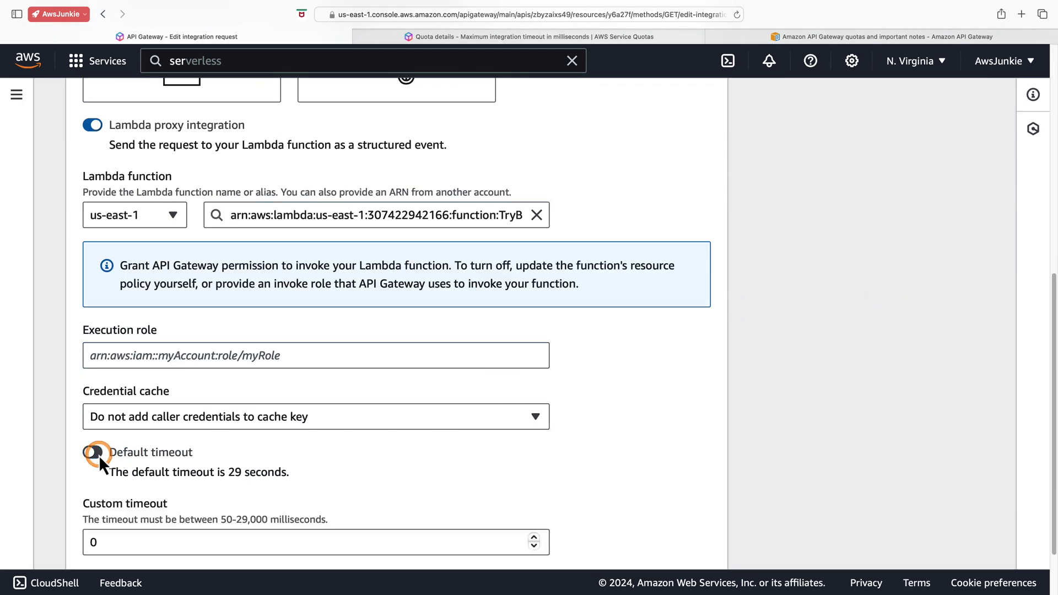
pyautogui.click(114, 546)
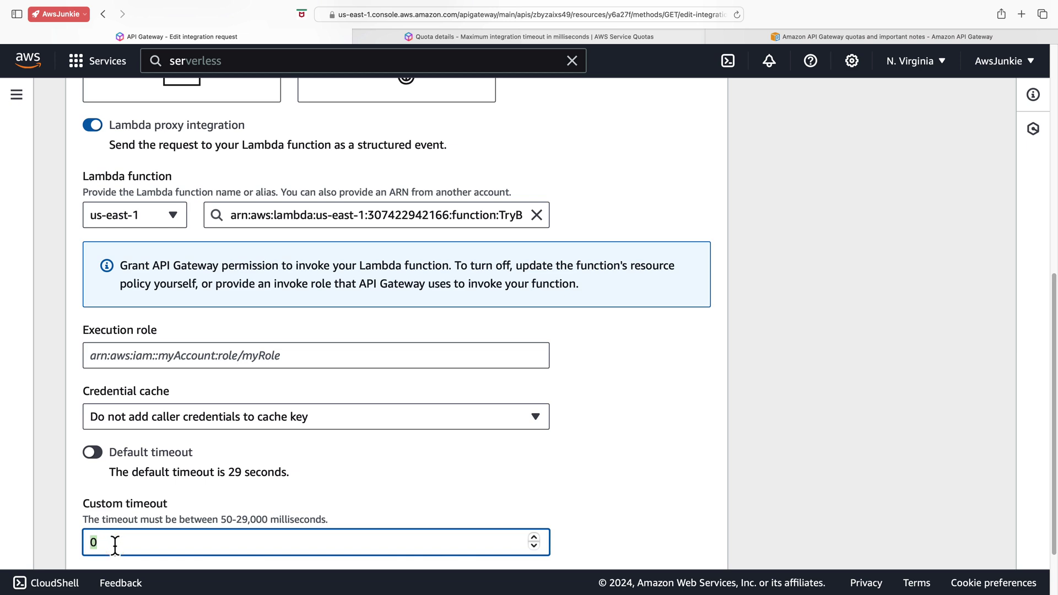
pyautogui.scroll(-2, 693, 553)
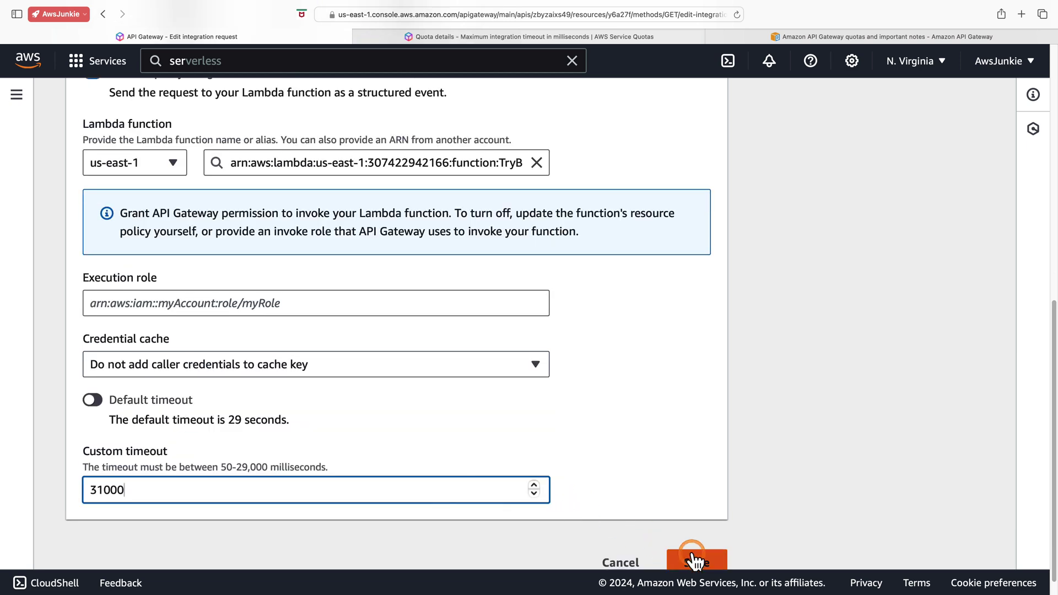
pyautogui.click(692, 554)
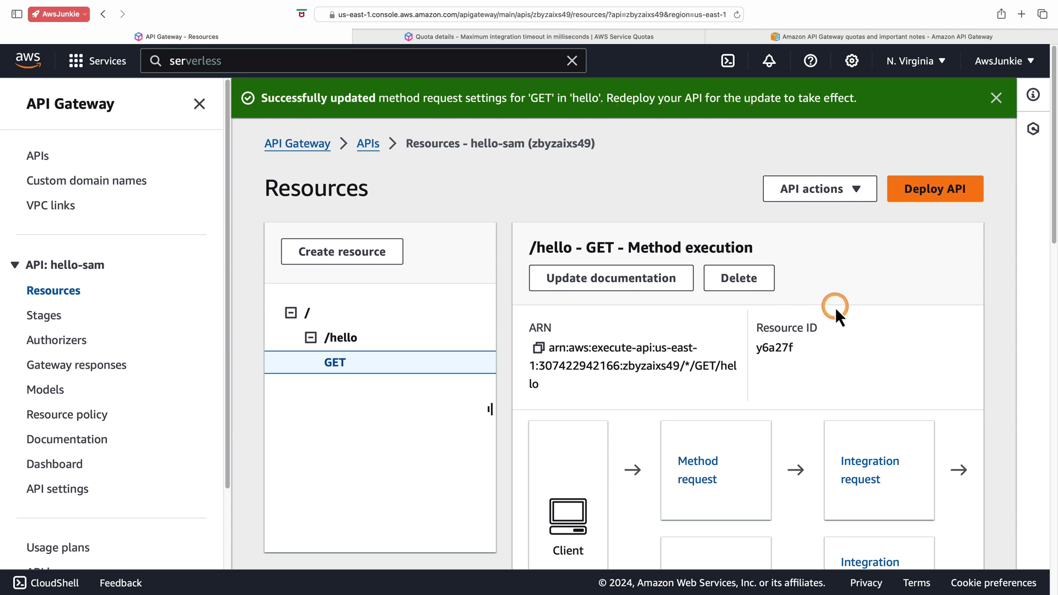
# Step: Reopen the GET integration request for editing and try to save a custom timeout of 51000 milliseconds
pyautogui.scroll(-10, 835, 307)
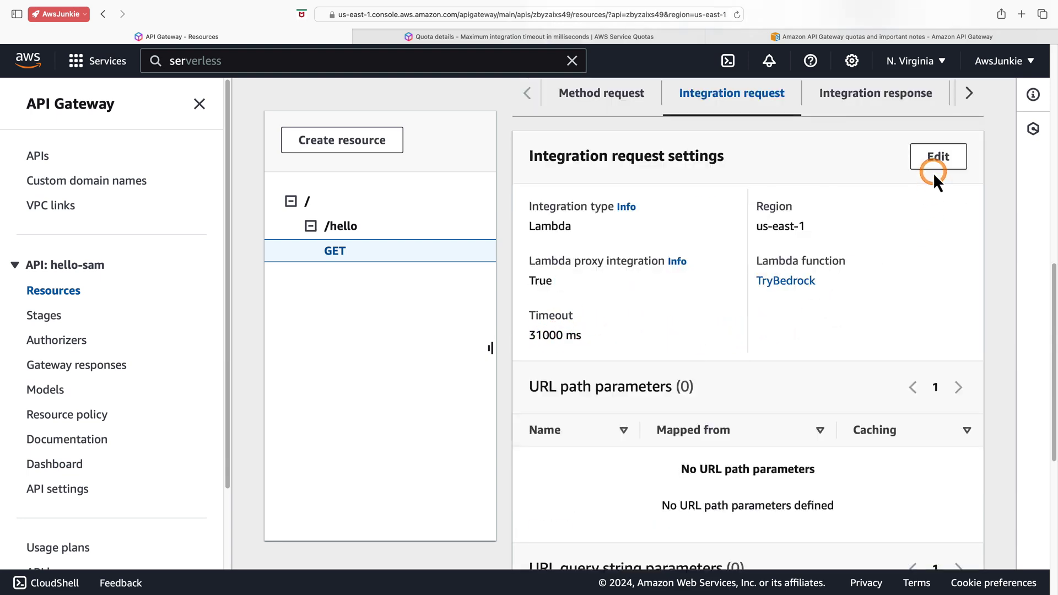
pyautogui.click(937, 157)
pyautogui.moveTo(213, 446); pyautogui.dragTo(342, 445)
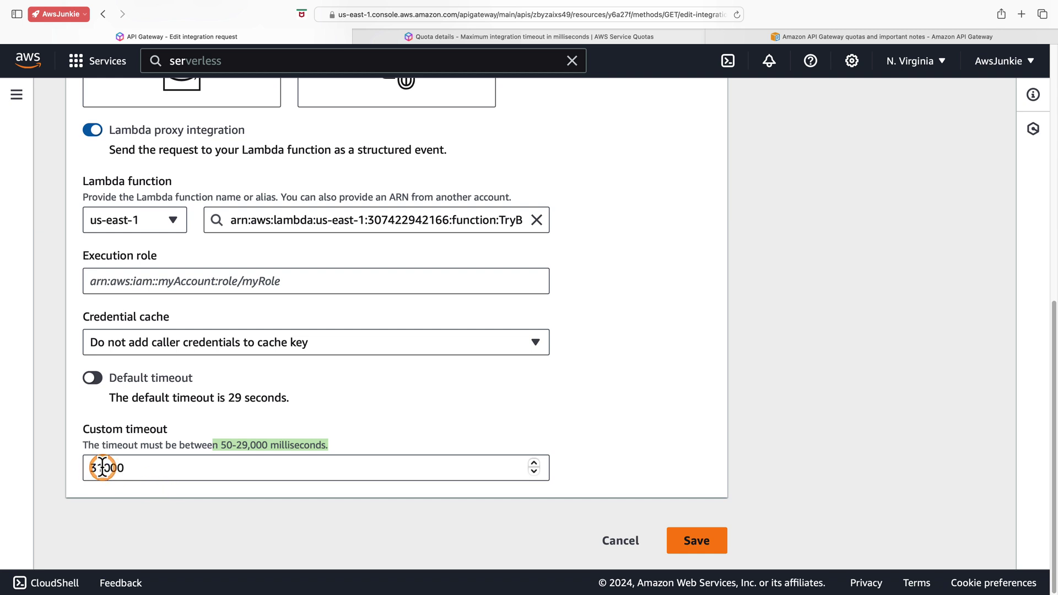
pyautogui.moveTo(102, 468); pyautogui.dragTo(81, 467)
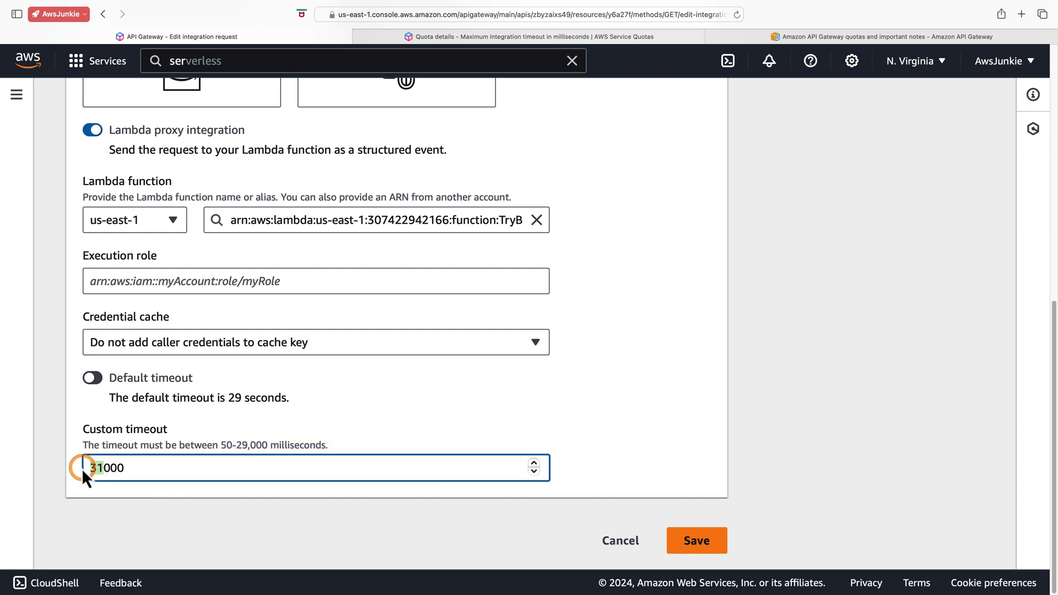
pyautogui.write('51')
pyautogui.click(705, 541)
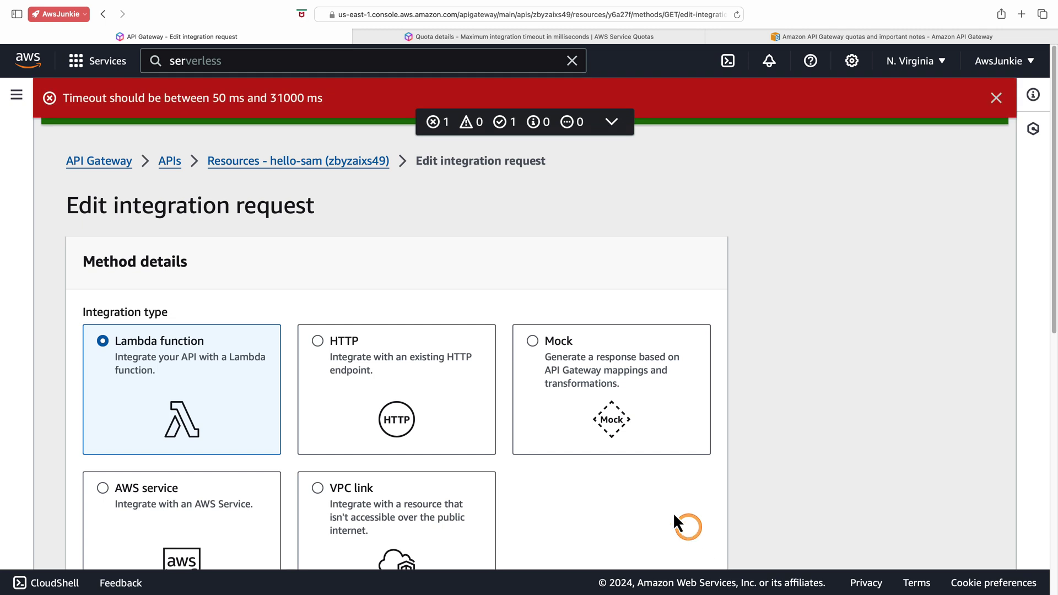